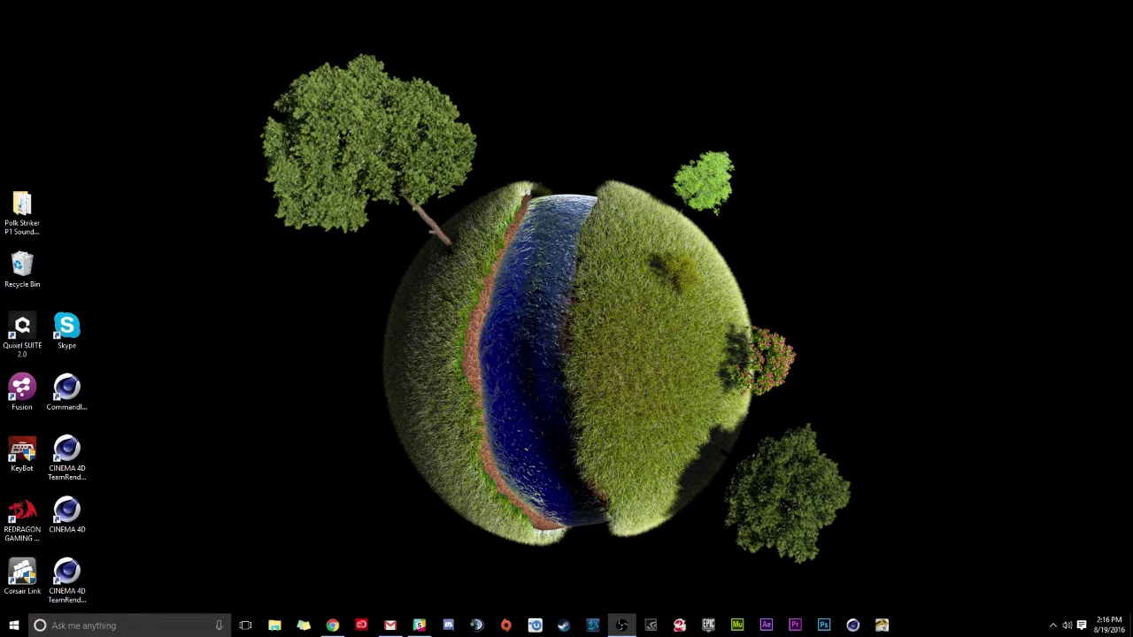
Maximize Chrome and look over the Pixelate It product page, now priced Free.
{"action": "left_click", "coordinate": [332, 625]}
{"action": "left_click_drag", "start_coordinate": [248, 208], "coordinate": [501, 5]}
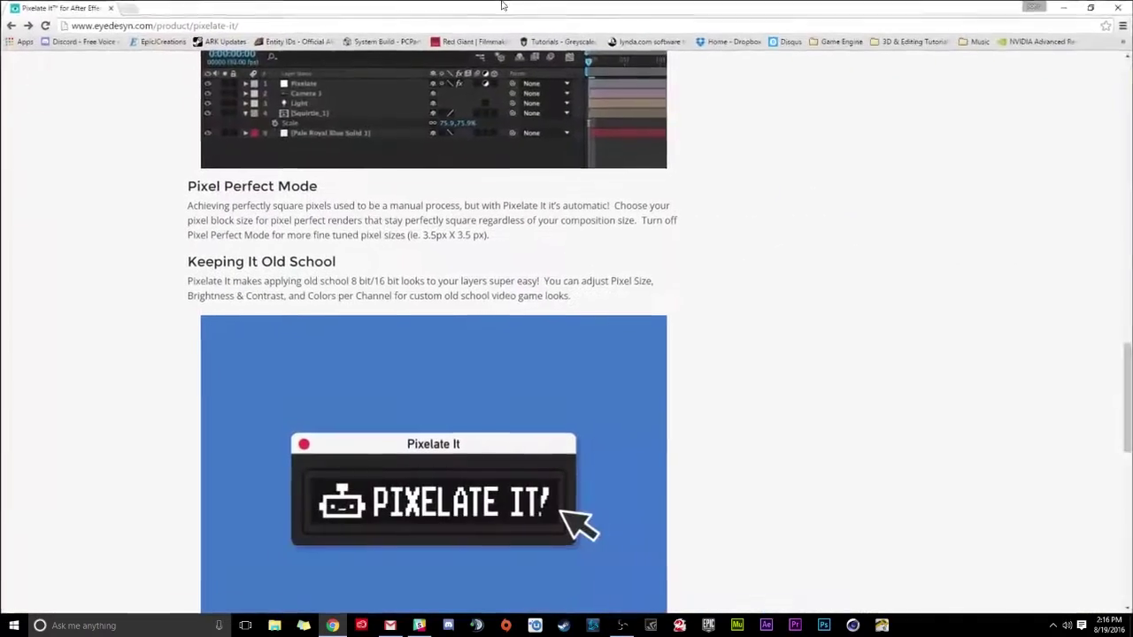
{"action": "scroll", "coordinate": [696, 230], "scroll_direction": "up", "scroll_amount": 10}
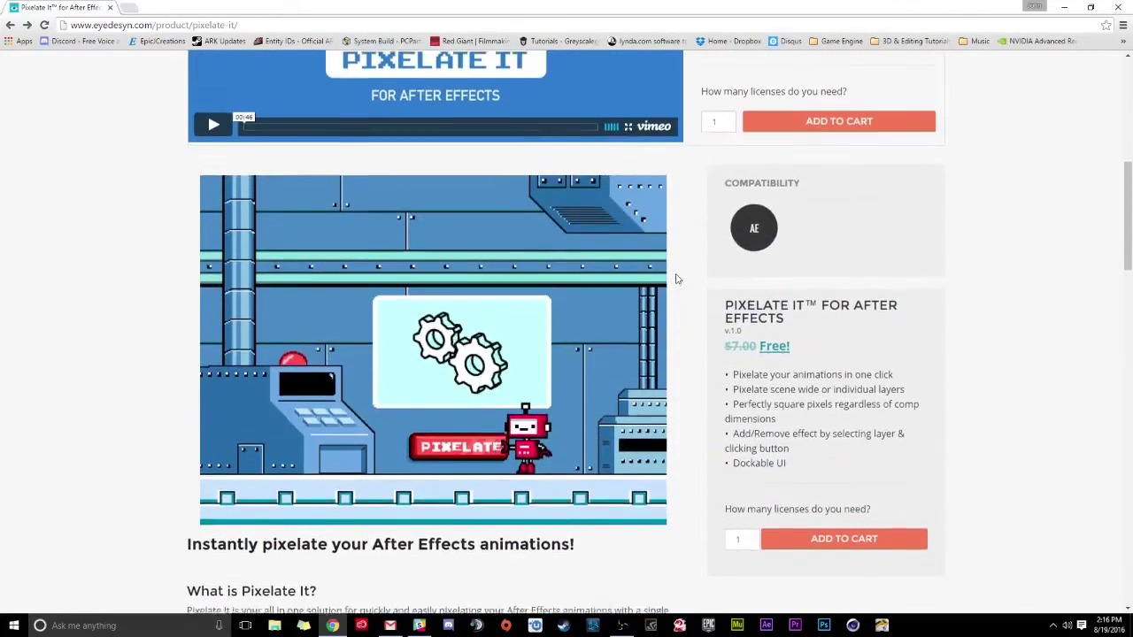
{"action": "scroll", "coordinate": [677, 278], "scroll_direction": "up", "scroll_amount": 6}
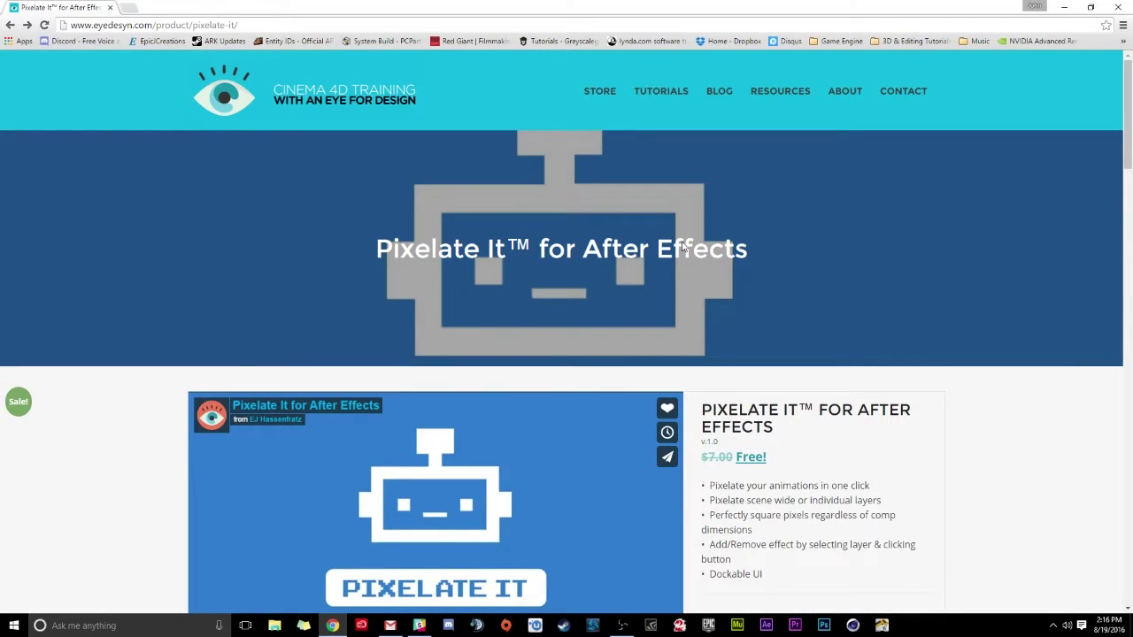
{"action": "scroll", "coordinate": [322, 219], "scroll_direction": "down", "scroll_amount": 3}
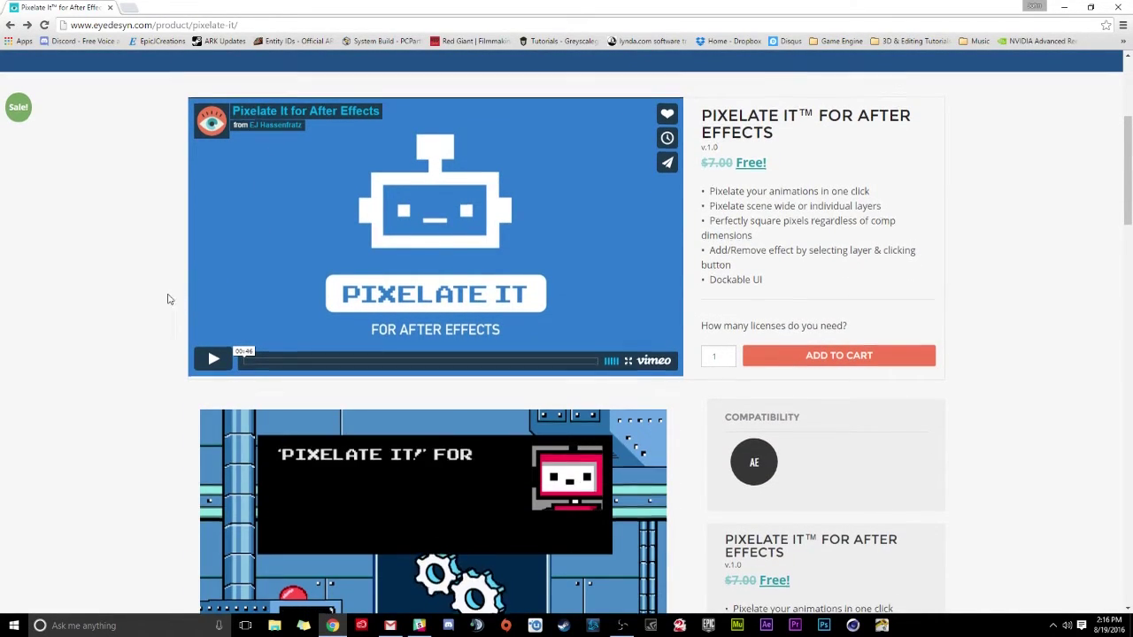
{"action": "scroll", "coordinate": [169, 297], "scroll_direction": "up", "scroll_amount": 3}
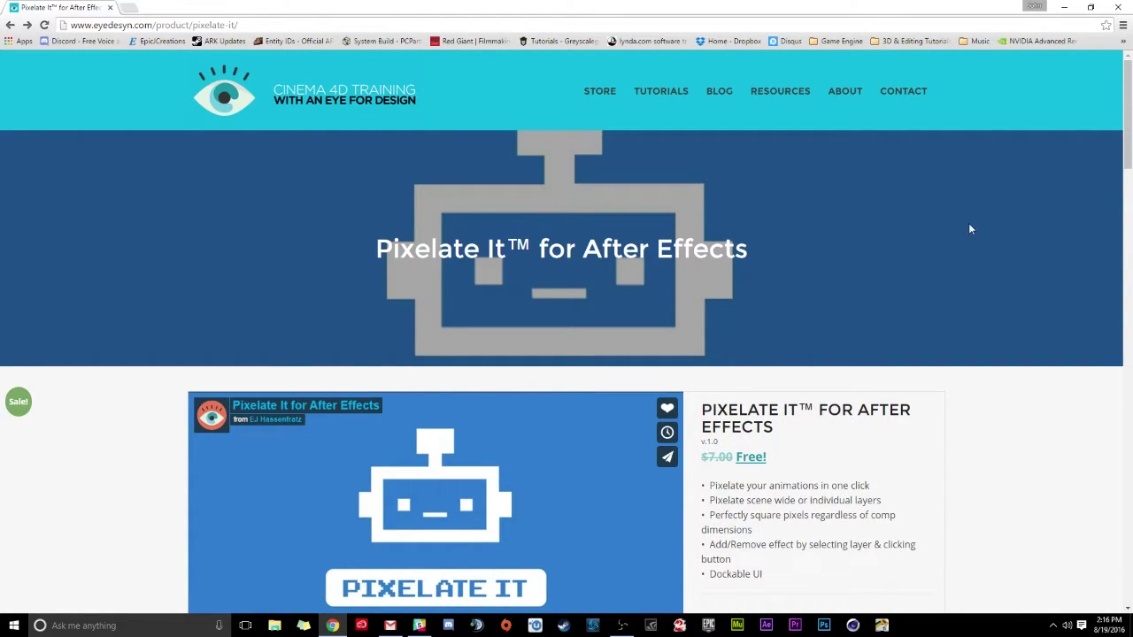
{"action": "scroll", "coordinate": [970, 229], "scroll_direction": "down", "scroll_amount": 4}
{"action": "scroll", "coordinate": [597, 179], "scroll_direction": "up", "scroll_amount": 2}
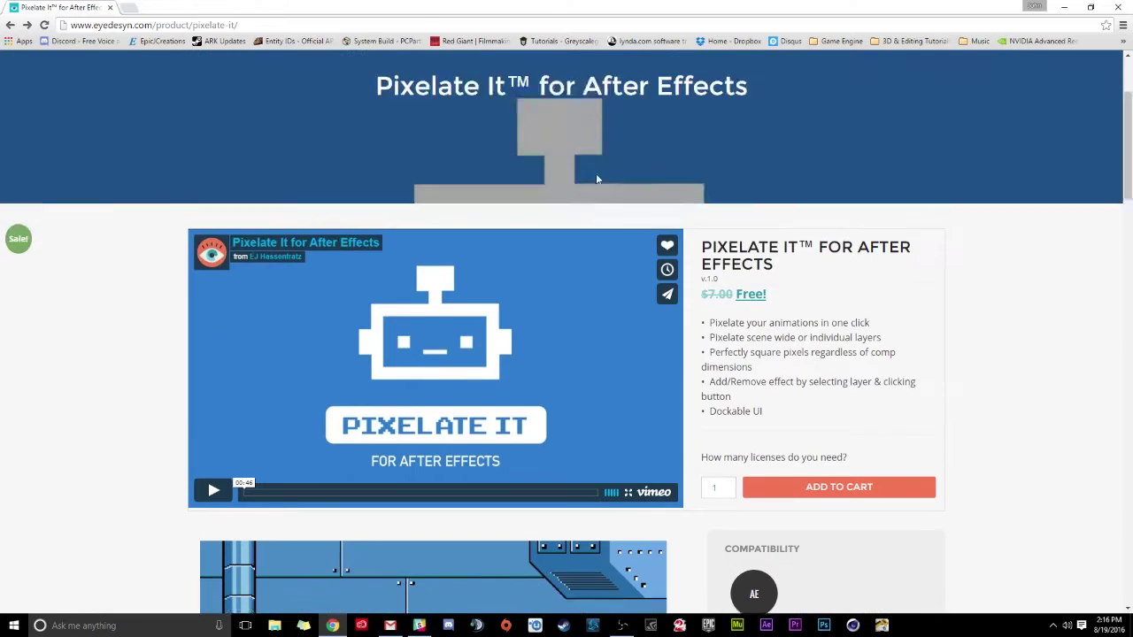
{"action": "scroll", "coordinate": [597, 180], "scroll_direction": "down", "scroll_amount": 1}
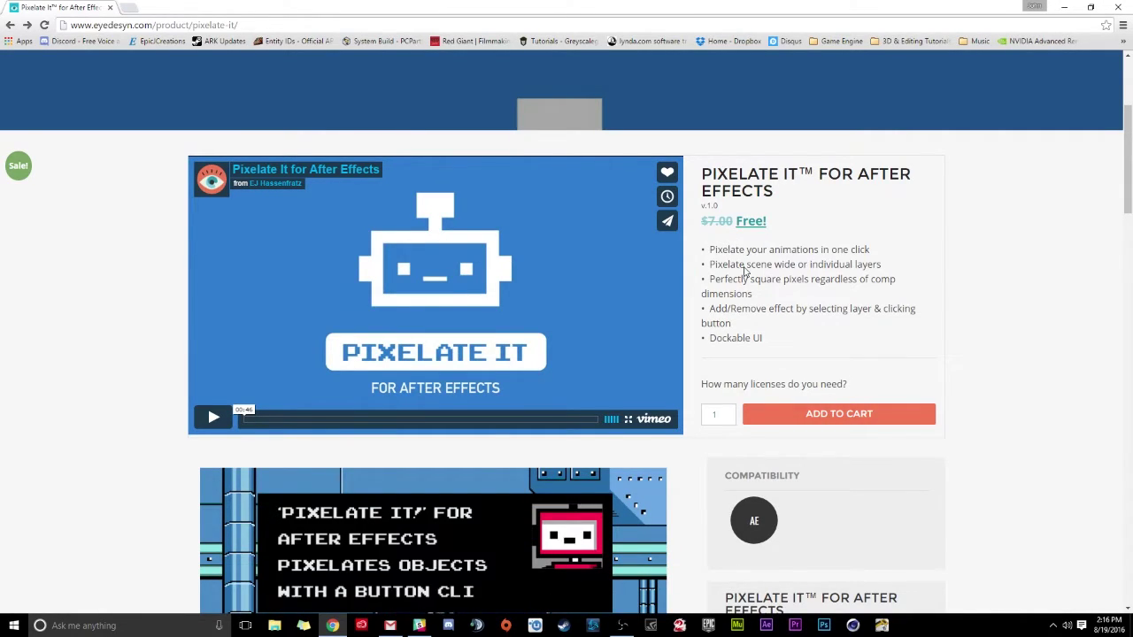
{"action": "scroll", "coordinate": [746, 272], "scroll_direction": "down", "scroll_amount": 2}
{"action": "scroll", "coordinate": [853, 307], "scroll_direction": "up", "scroll_amount": 2}
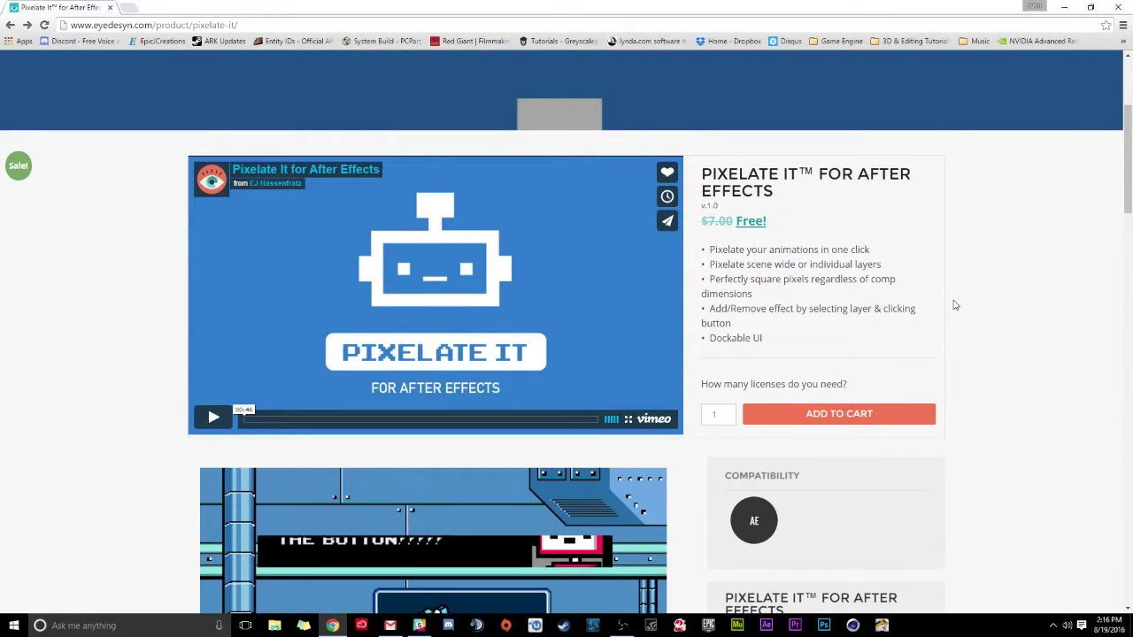
{"action": "scroll", "coordinate": [958, 298], "scroll_direction": "down", "scroll_amount": 1}
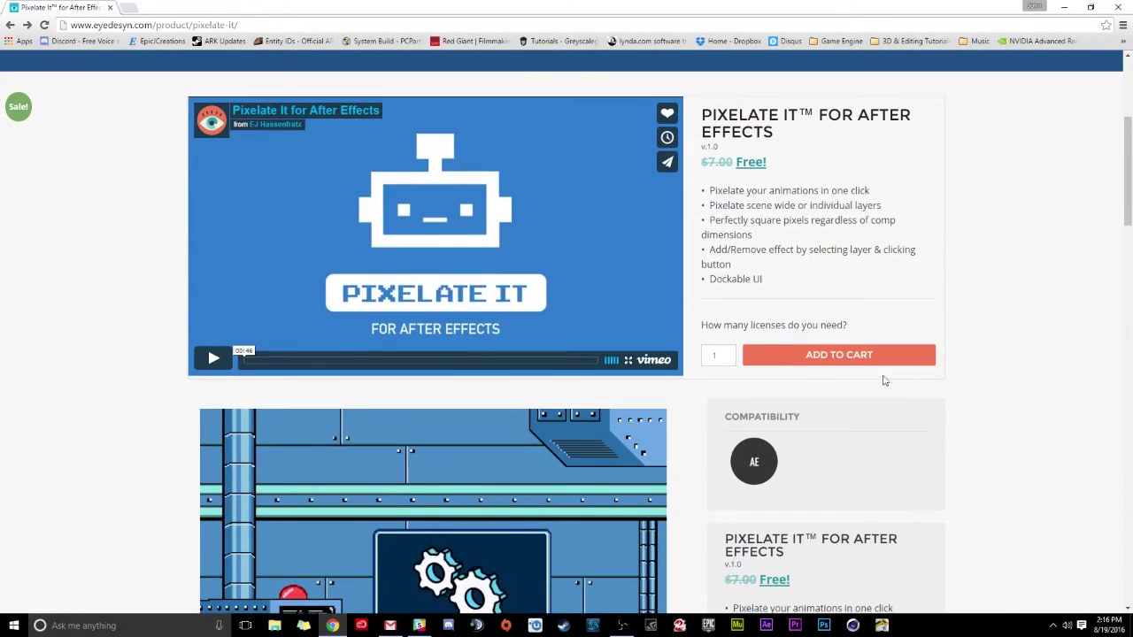
Add Pixelate It to the cart, review the $0.00 checkout, and switch to the mail app.
{"action": "left_click", "coordinate": [822, 354]}
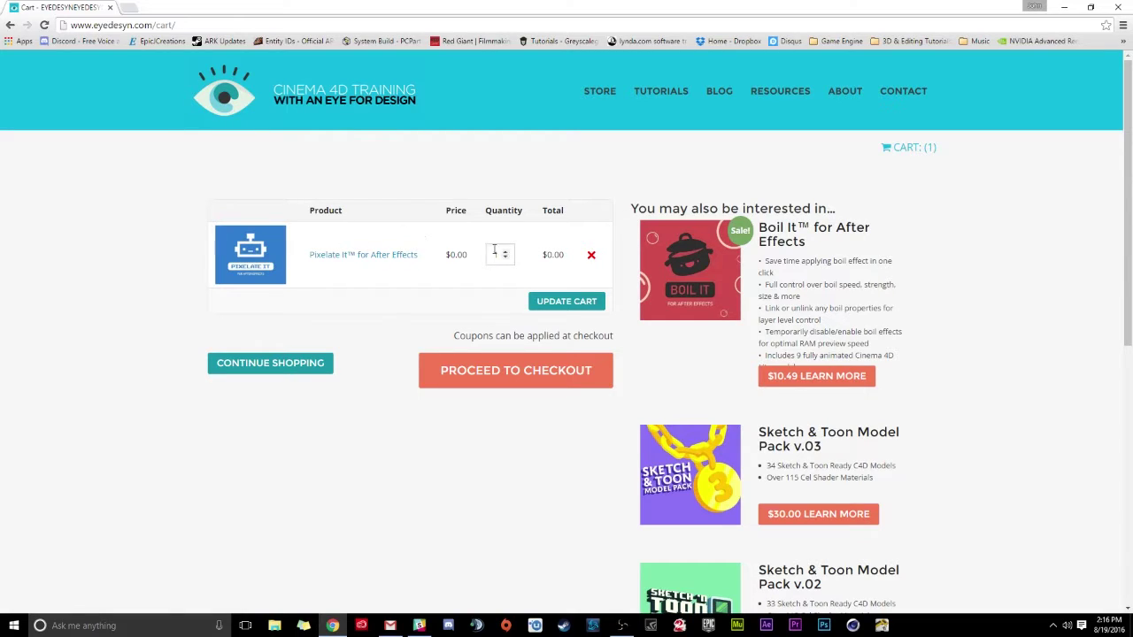
{"action": "left_click", "coordinate": [486, 380]}
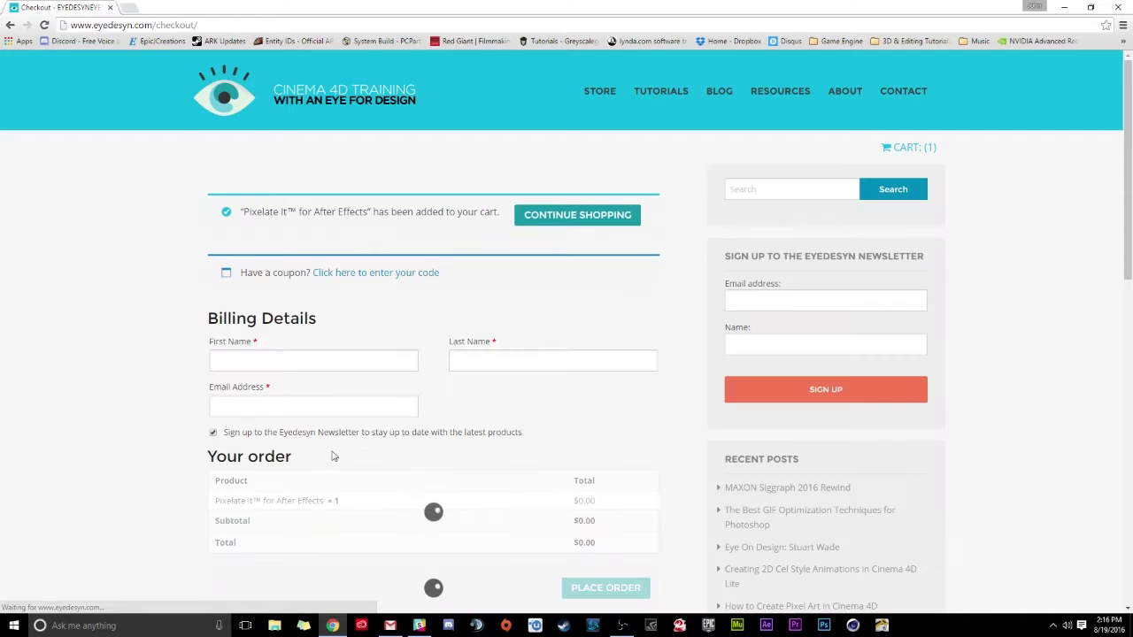
{"action": "scroll", "coordinate": [125, 391], "scroll_direction": "down", "scroll_amount": 1}
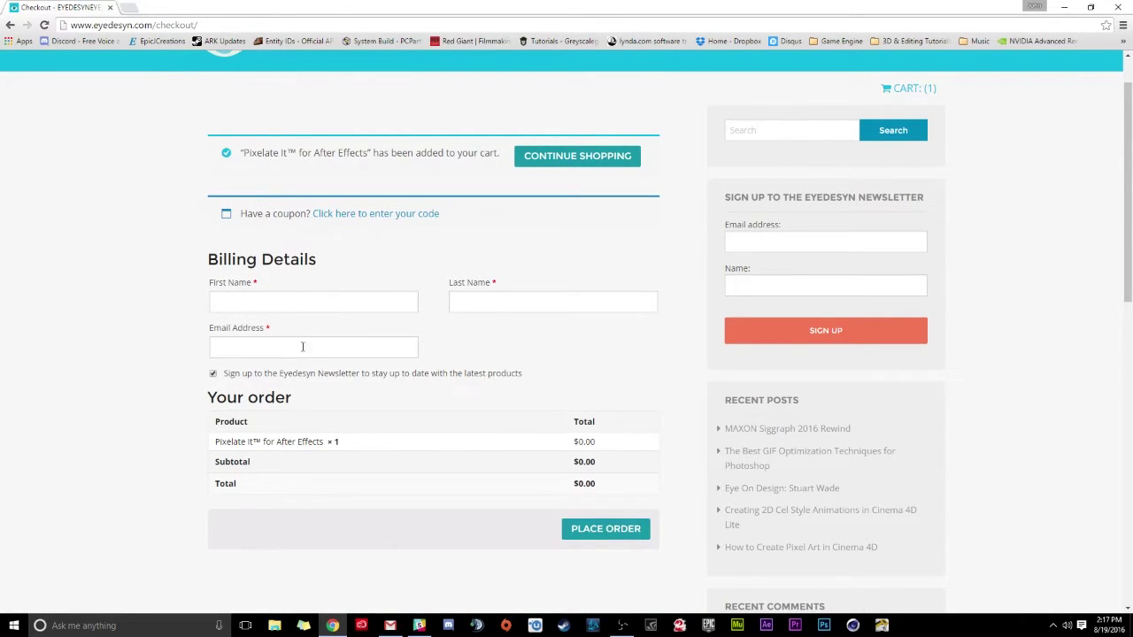
{"action": "scroll", "coordinate": [169, 357], "scroll_direction": "down", "scroll_amount": 1}
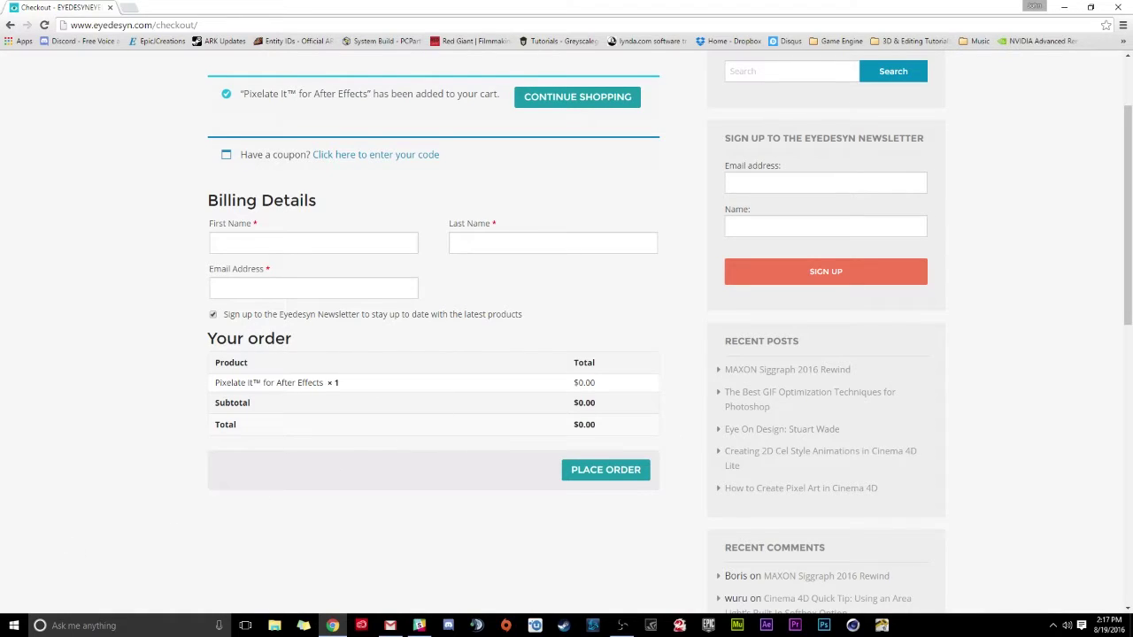
{"action": "left_click", "coordinate": [389, 625]}
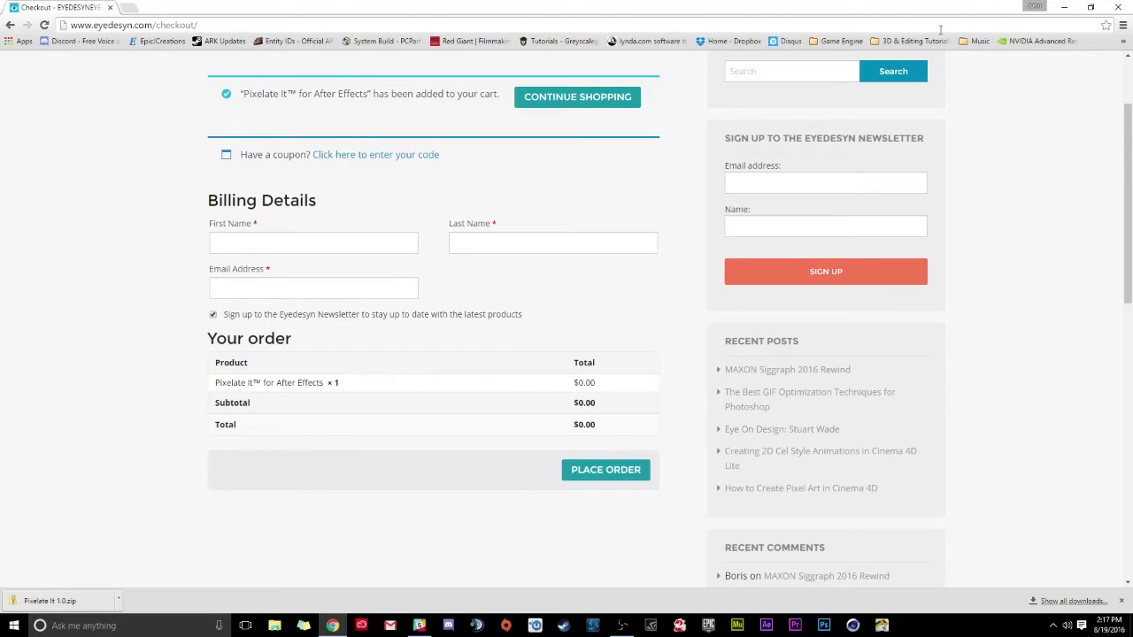
Close Chrome and show the Downloads folder in File Explorer.
{"action": "left_click", "coordinate": [1118, 6]}
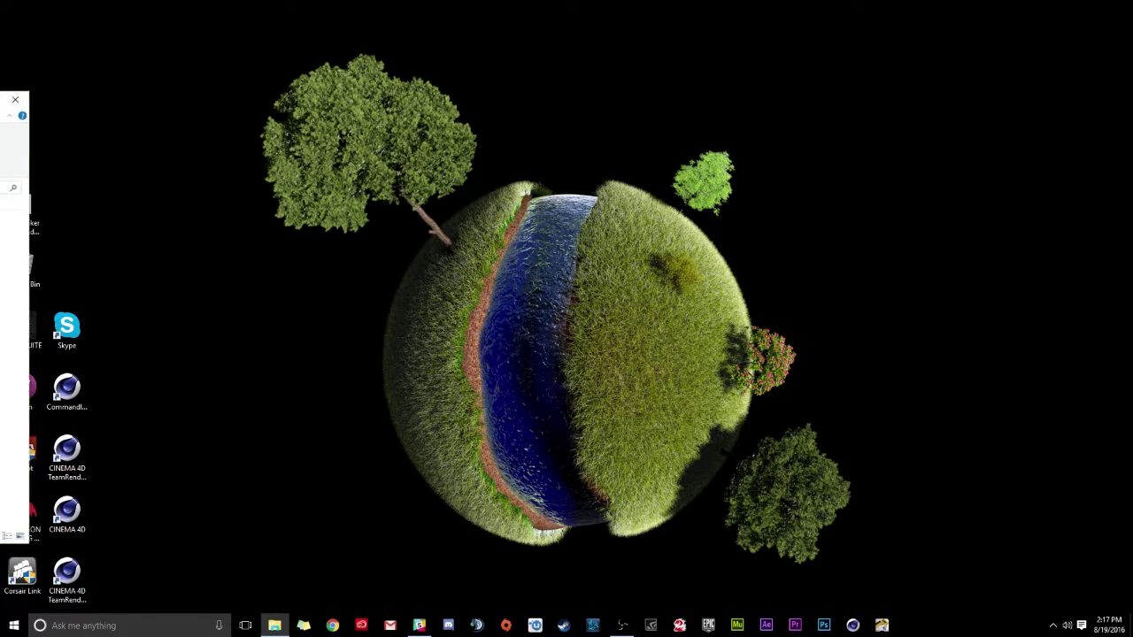
{"action": "left_click_drag", "start_coordinate": [239, 111], "coordinate": [412, 137]}
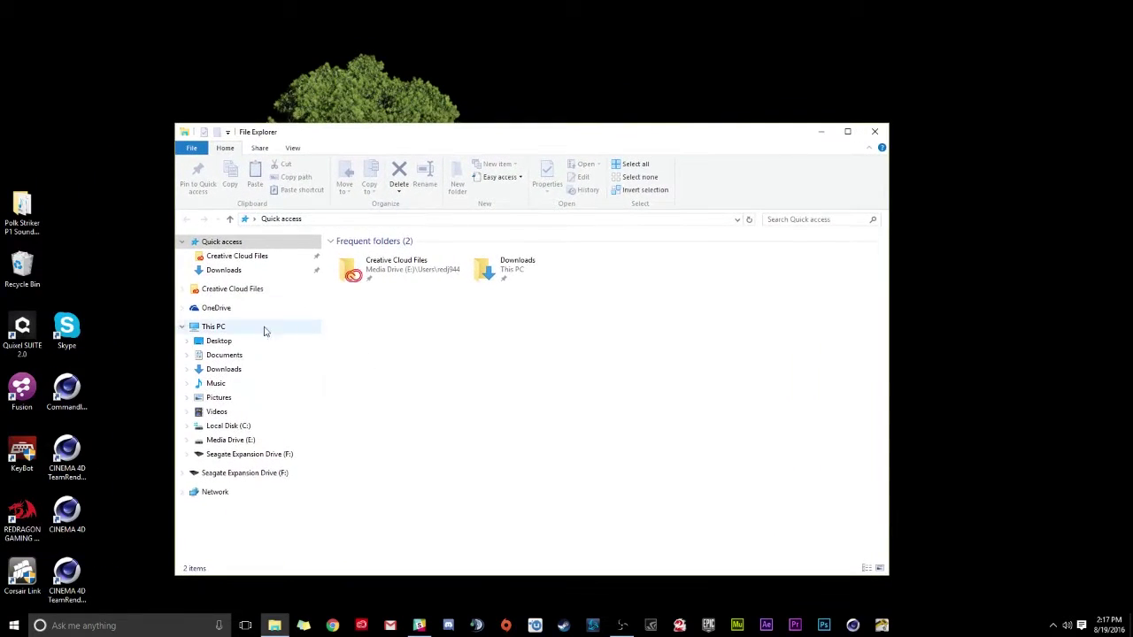
{"action": "left_click", "coordinate": [223, 270]}
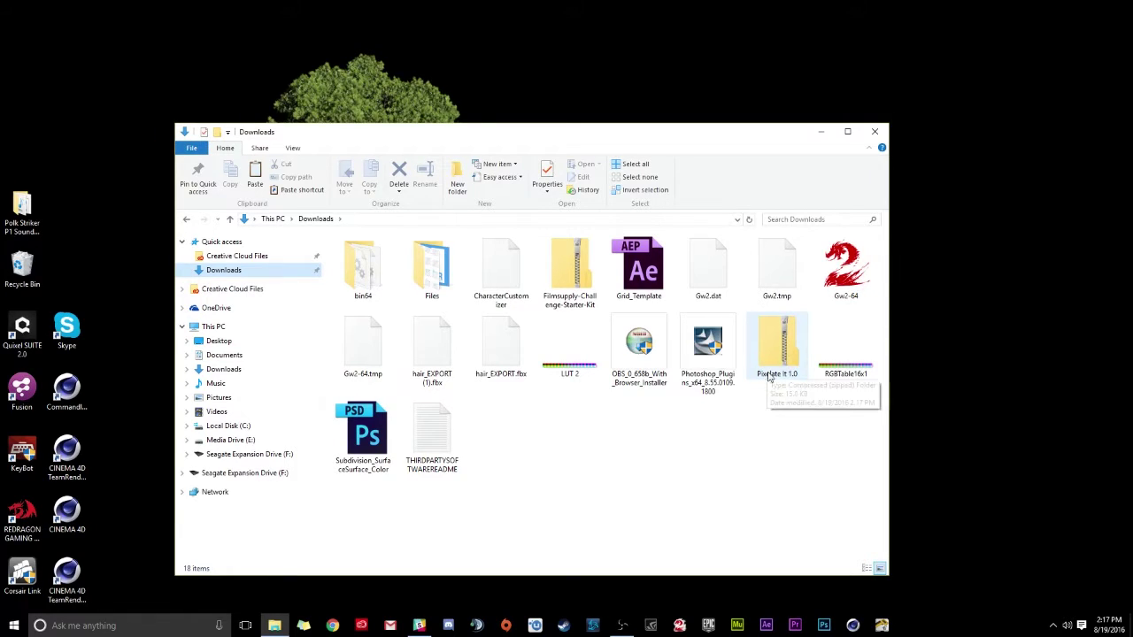
Extract the Pixelate It 1.0 zip into Downloads with Extract All.
{"action": "right_click", "coordinate": [773, 349]}
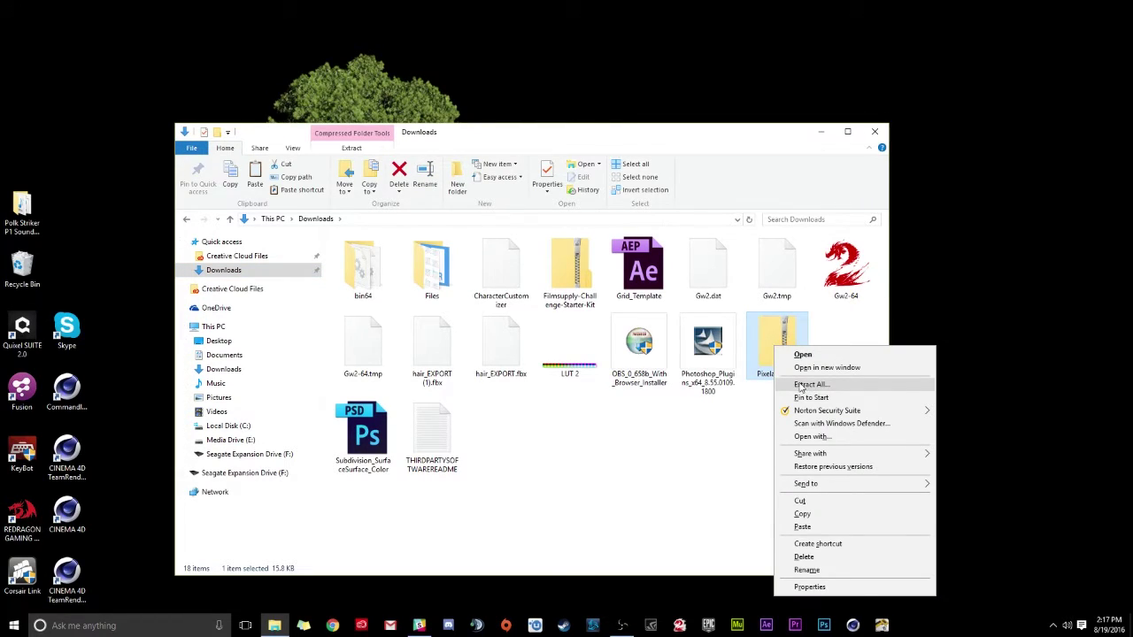
{"action": "left_click", "coordinate": [799, 386]}
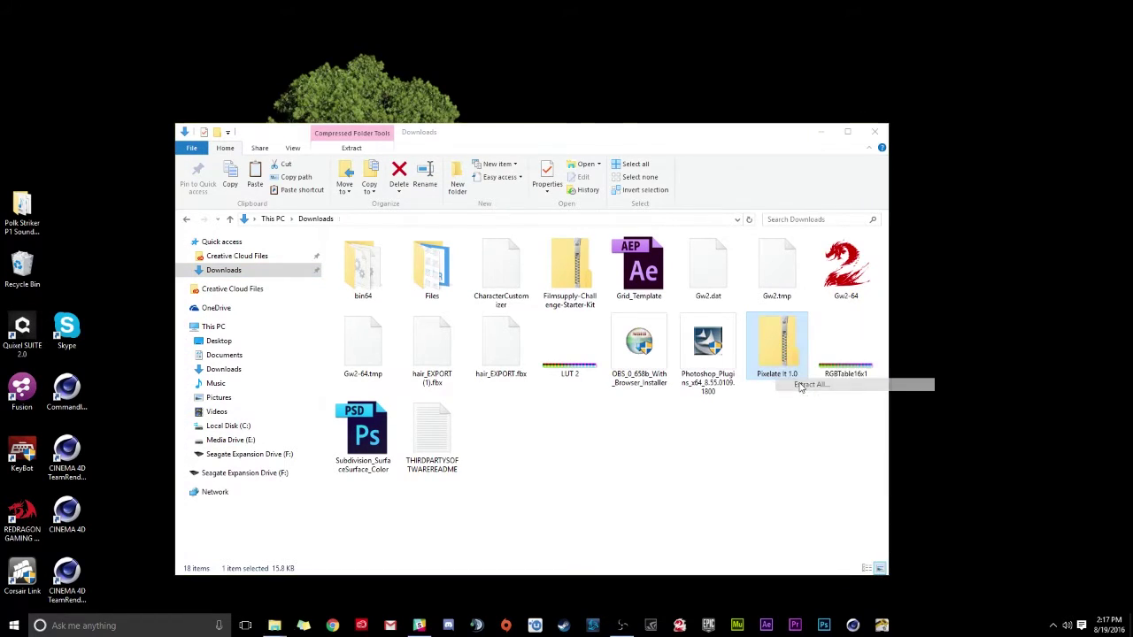
{"action": "key", "text": "Escape"}
{"action": "right_click", "coordinate": [778, 341]}
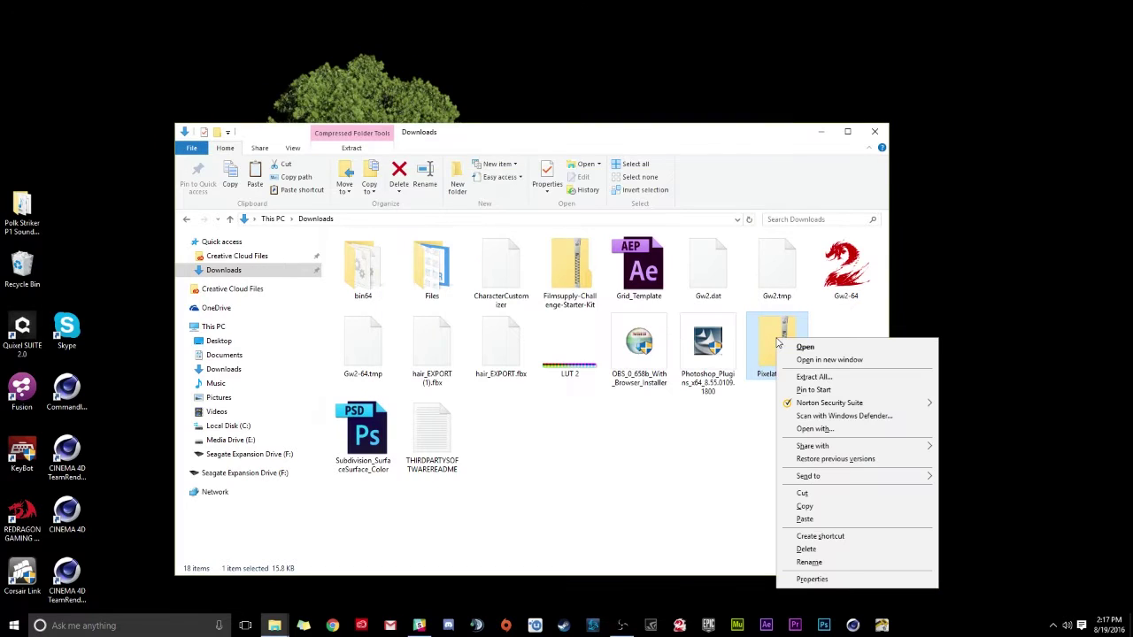
{"action": "left_click", "coordinate": [813, 378]}
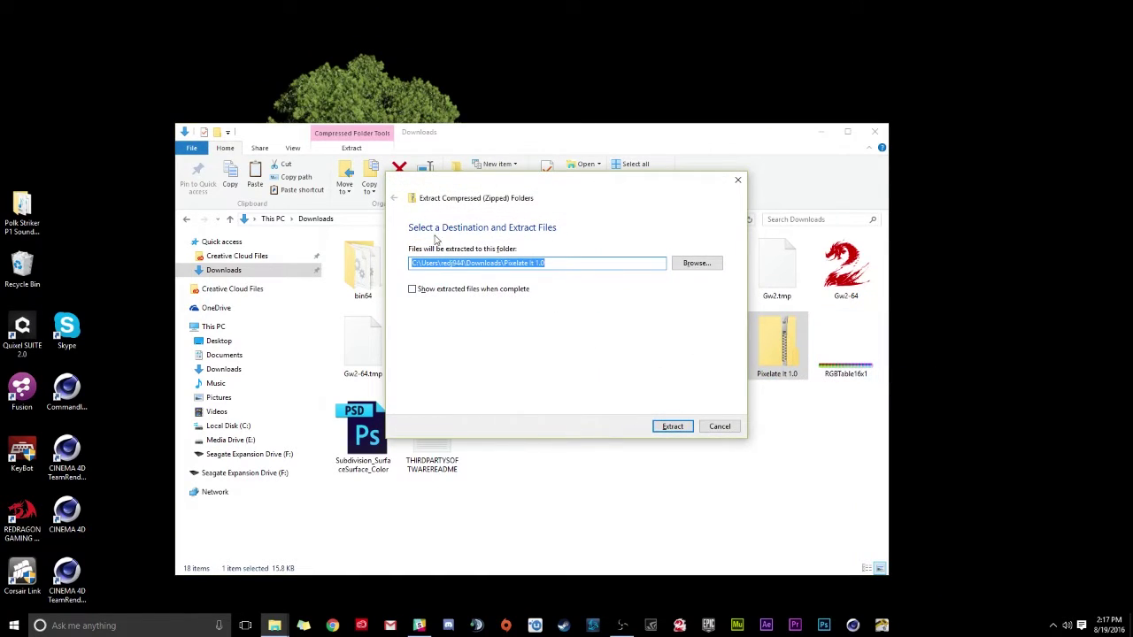
{"action": "left_click", "coordinate": [670, 426]}
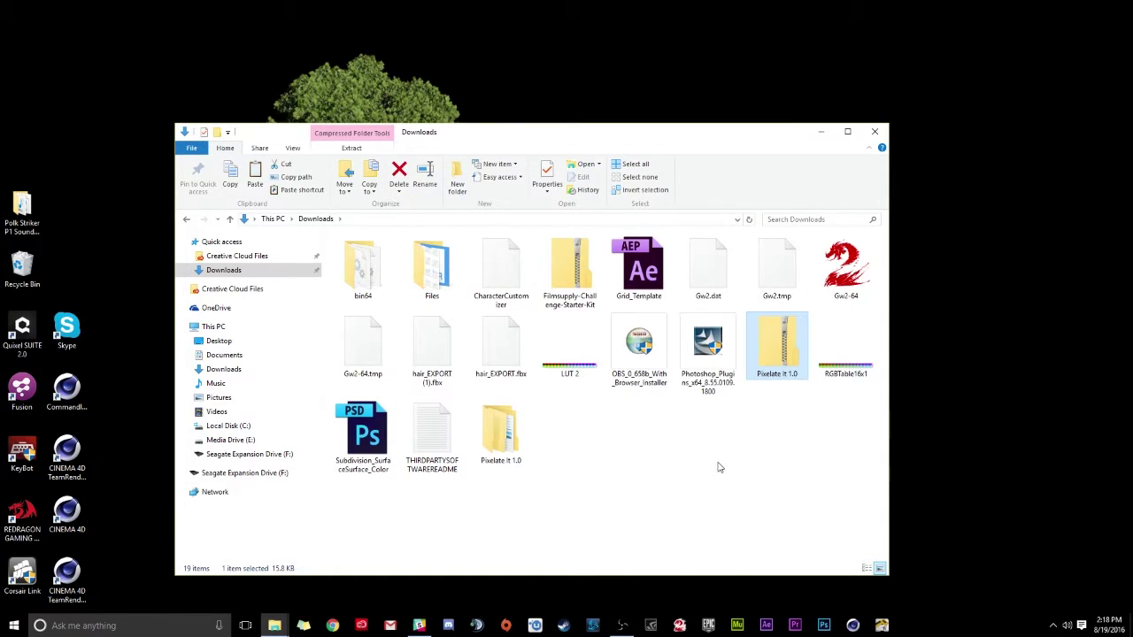
{"action": "double_click", "coordinate": [501, 430]}
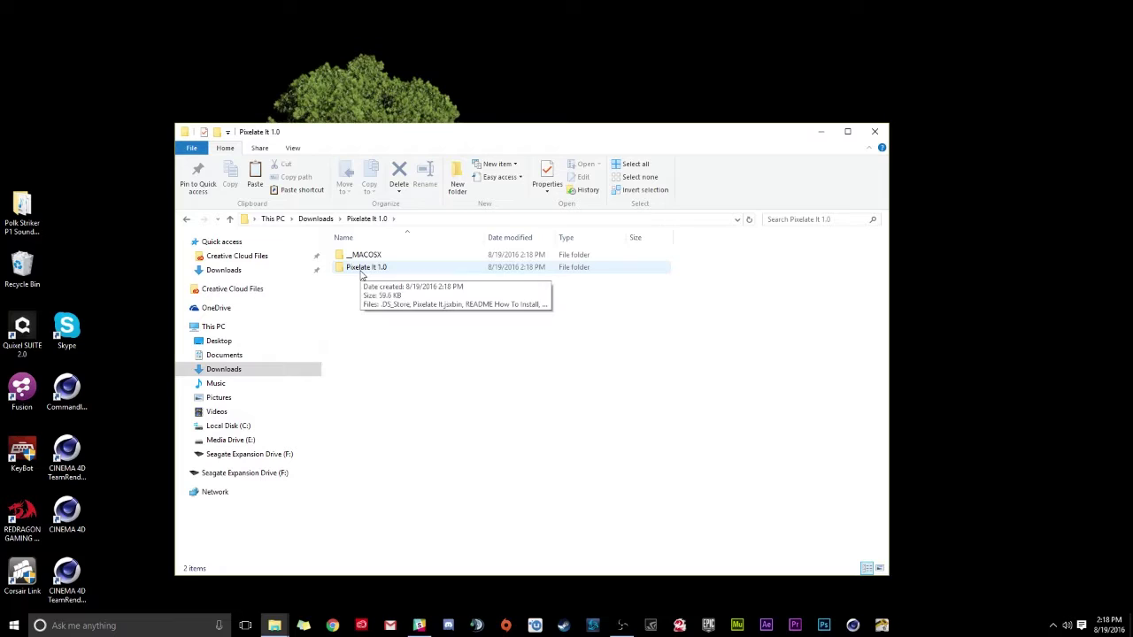
{"action": "left_click", "coordinate": [361, 269]}
{"action": "double_click", "coordinate": [361, 275]}
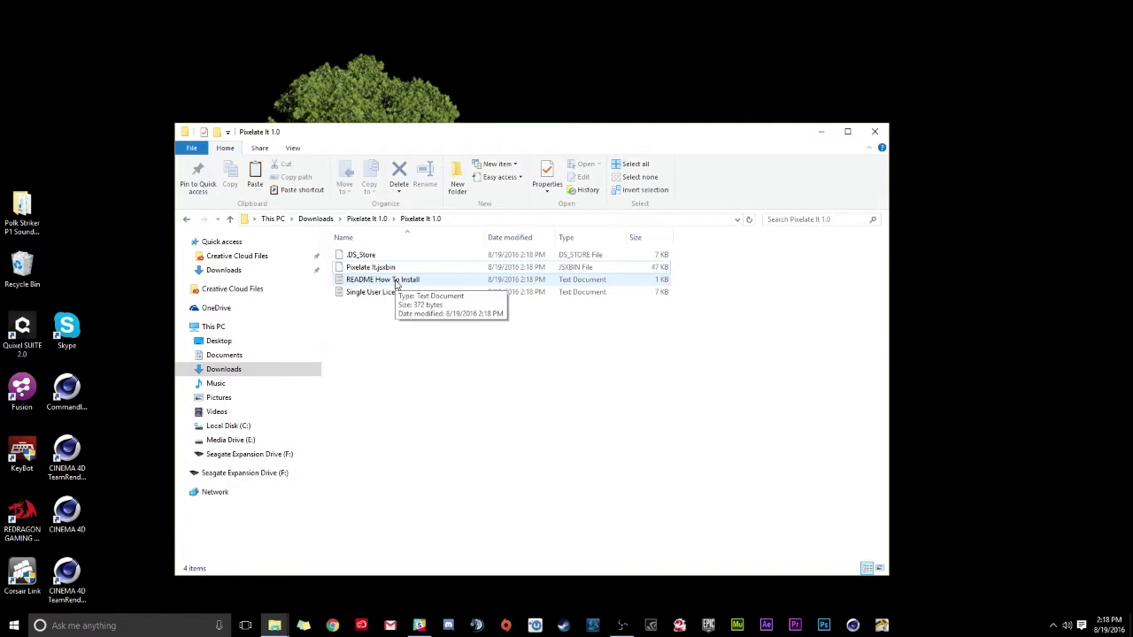
{"action": "double_click", "coordinate": [395, 280]}
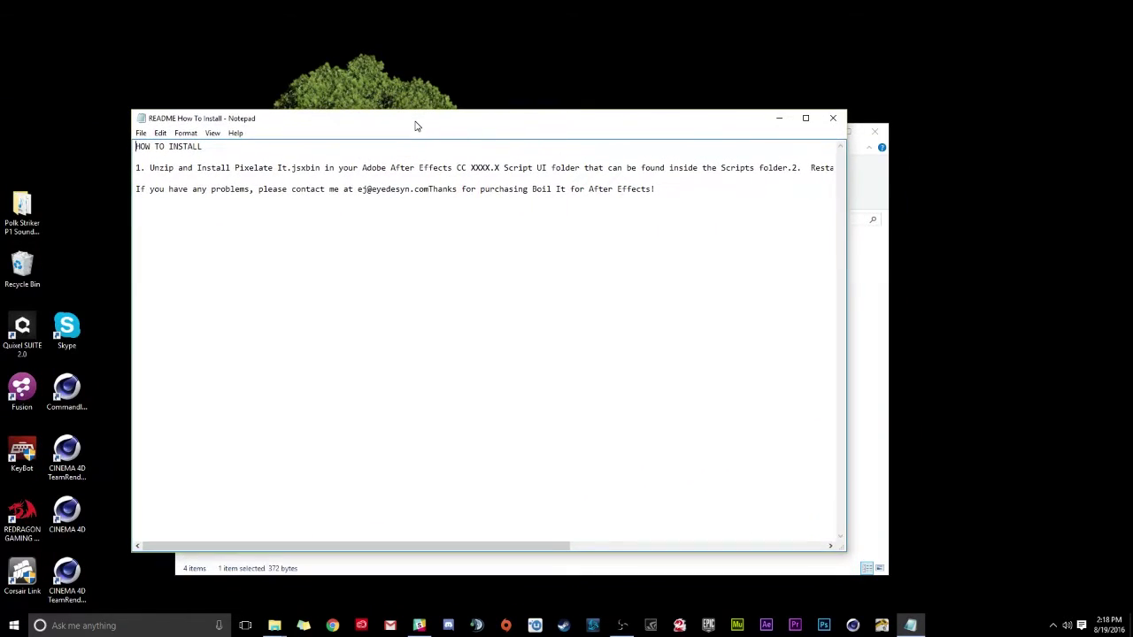
{"action": "left_click", "coordinate": [836, 118]}
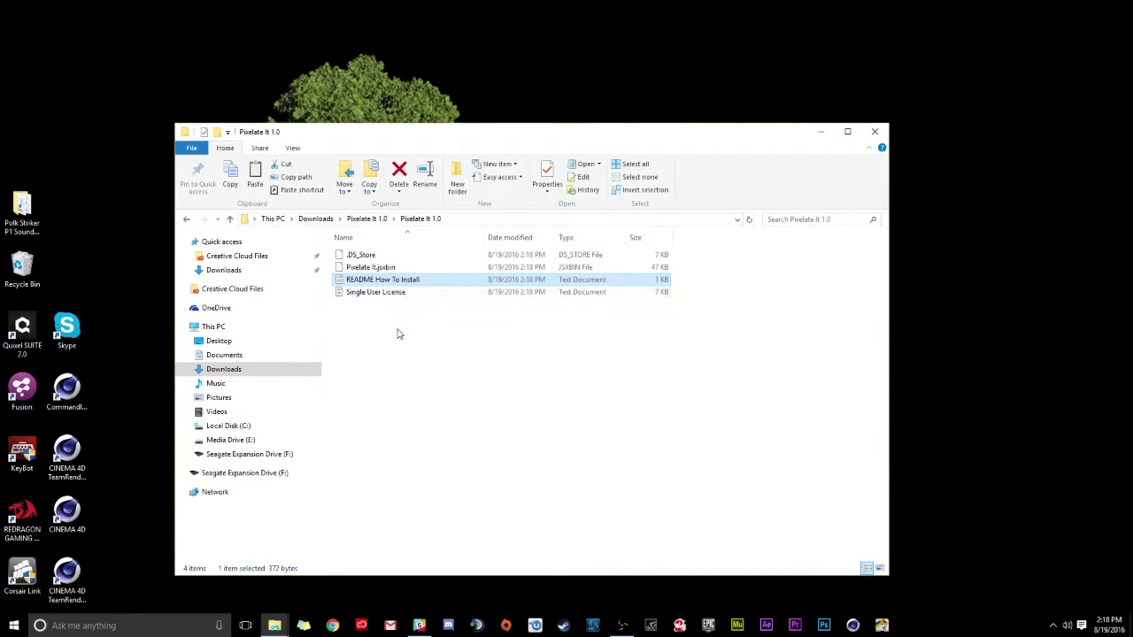
Copy the 47 KB Pixelate It.jsxbin file to the clipboard.
{"action": "left_click", "coordinate": [363, 268]}
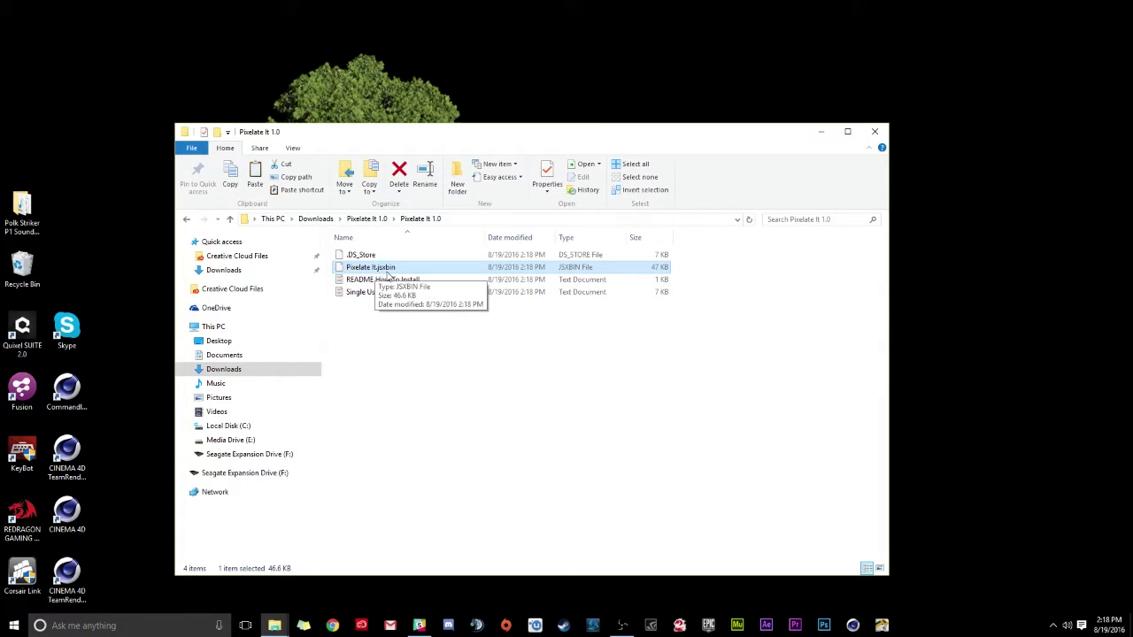
{"action": "right_click", "coordinate": [372, 269]}
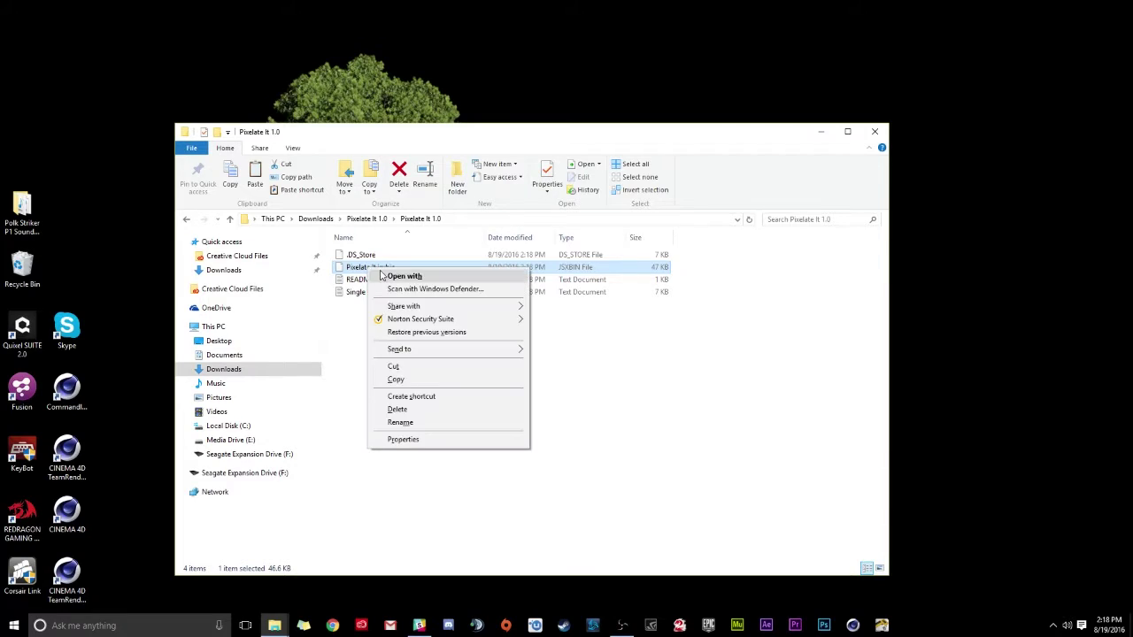
{"action": "left_click", "coordinate": [396, 380]}
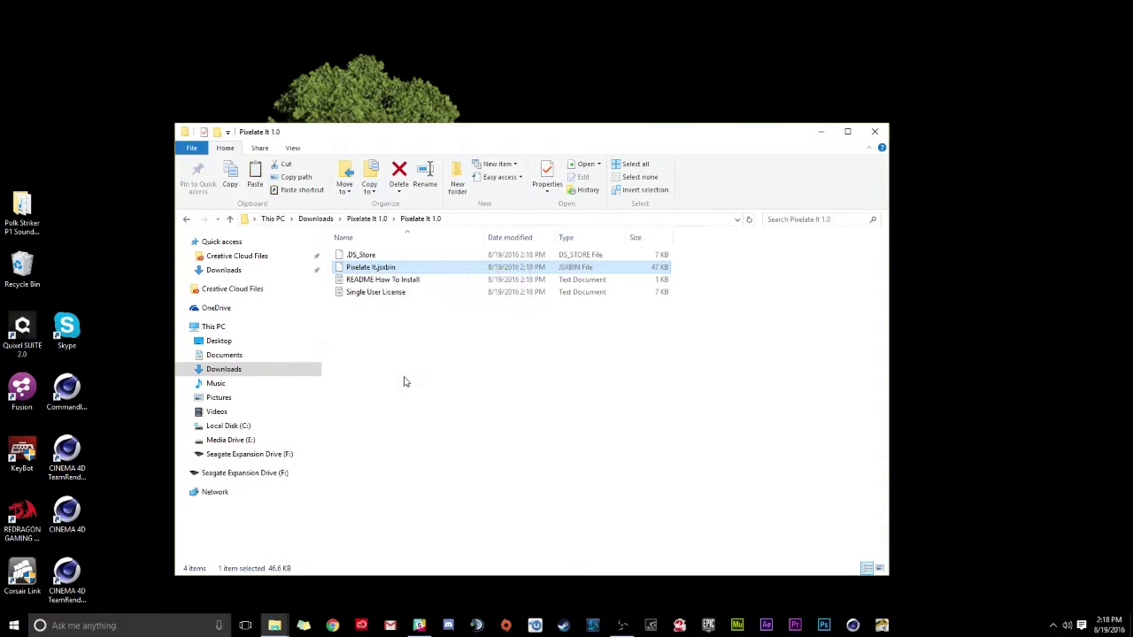
Browse C:\Program Files\Adobe\Adobe After Effects CC 2015\Support Files\Scripts\ScriptUI Panels.
{"action": "left_click", "coordinate": [237, 429]}
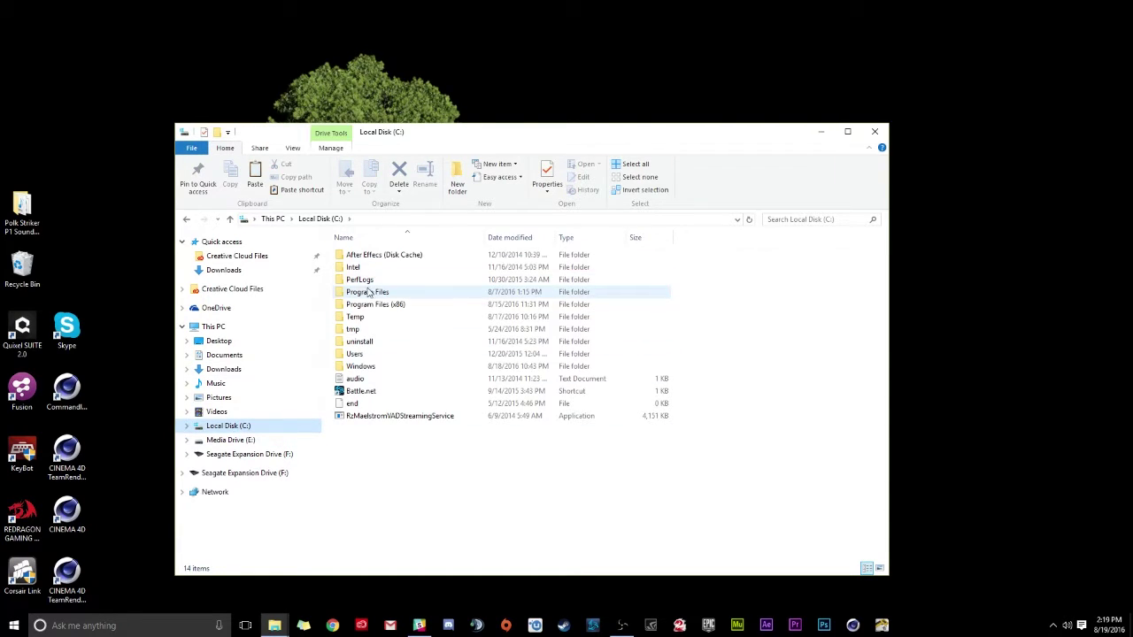
{"action": "double_click", "coordinate": [368, 293]}
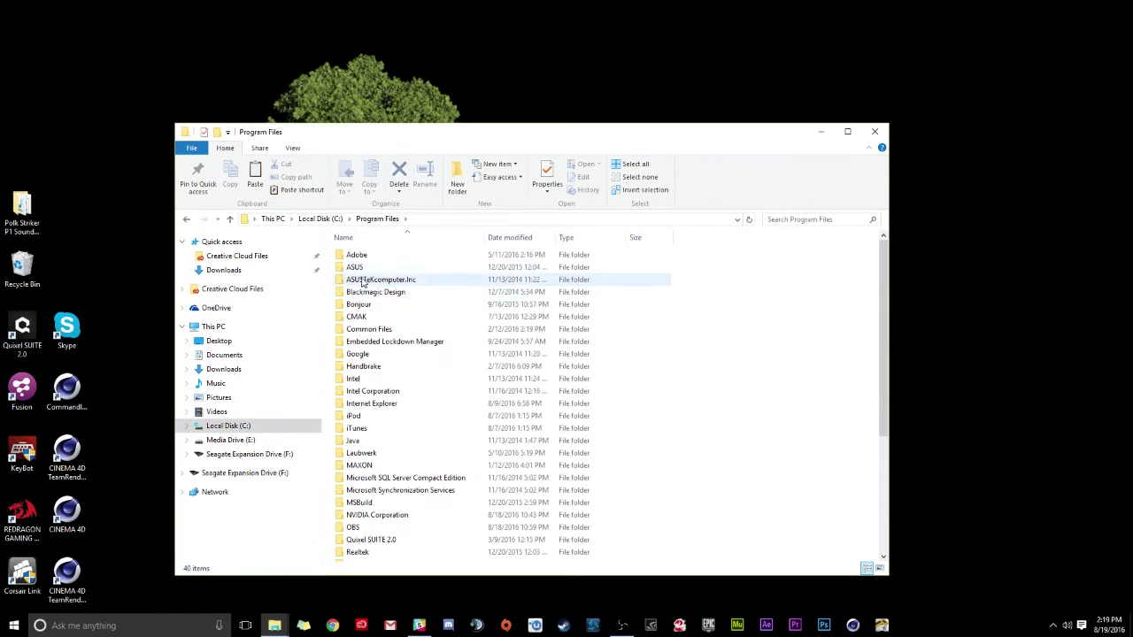
{"action": "double_click", "coordinate": [375, 257]}
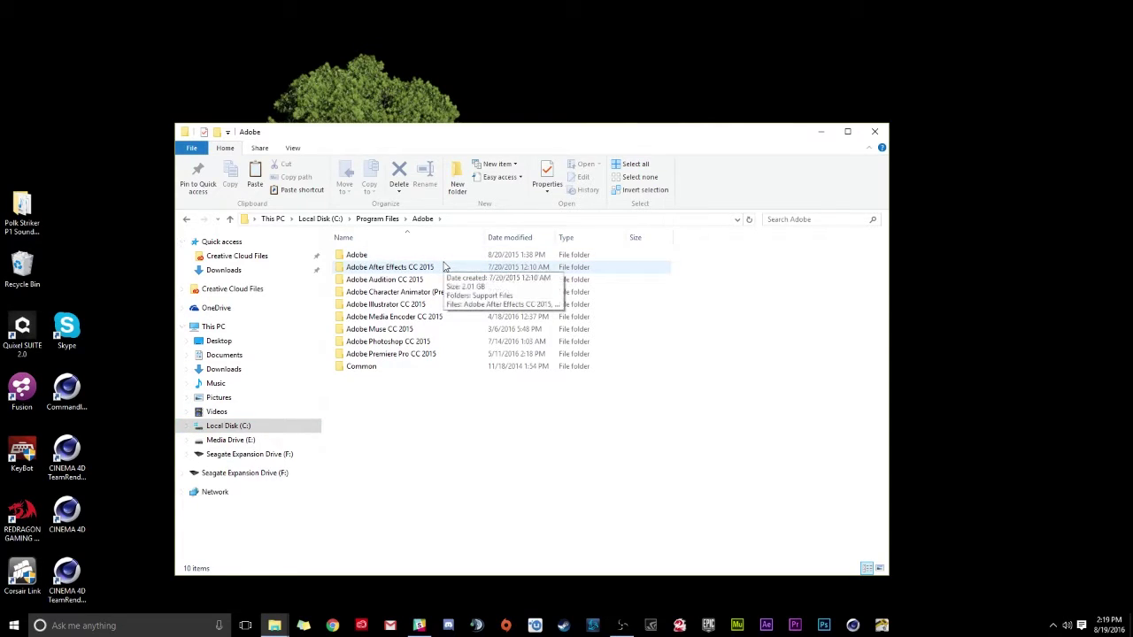
{"action": "double_click", "coordinate": [445, 268]}
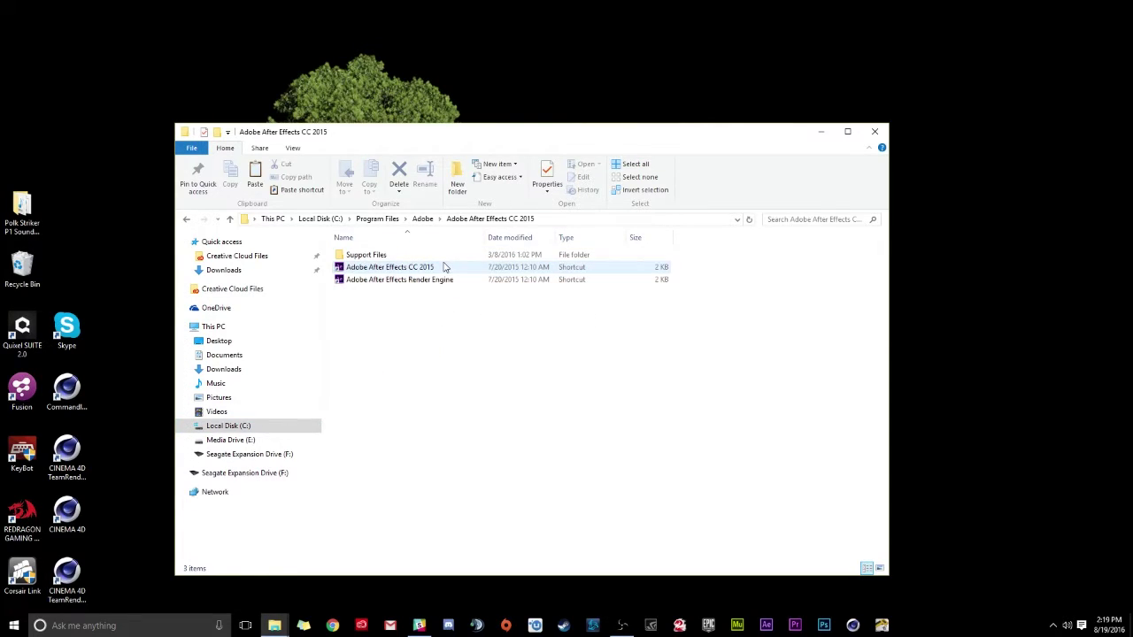
{"action": "double_click", "coordinate": [368, 255]}
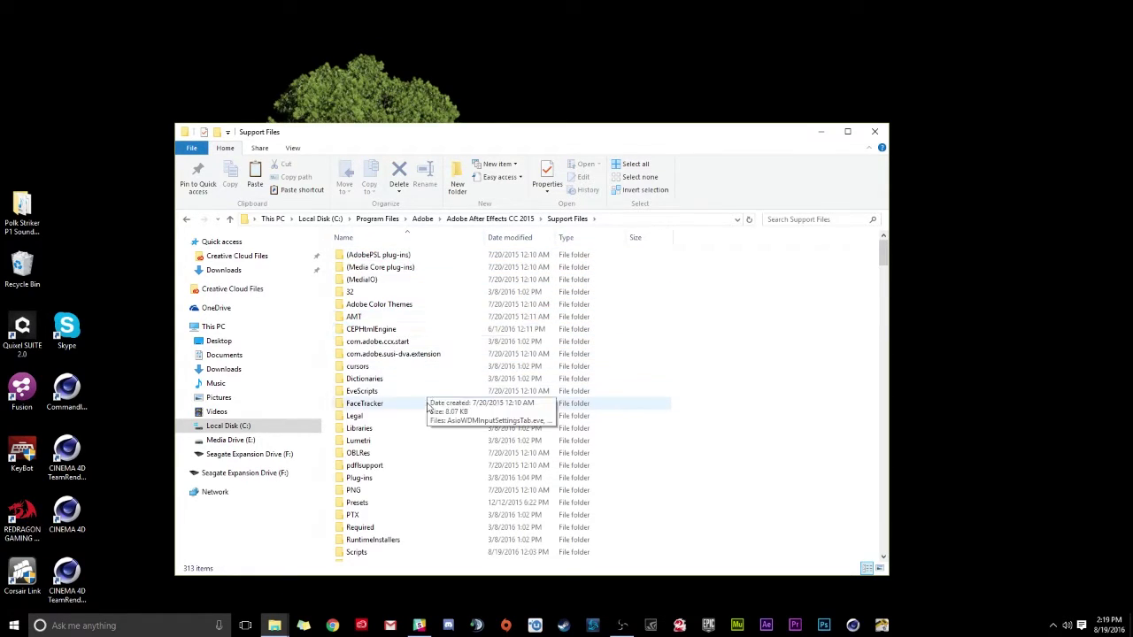
{"action": "scroll", "coordinate": [434, 425], "scroll_direction": "down", "scroll_amount": 1}
{"action": "scroll", "coordinate": [434, 429], "scroll_direction": "down", "scroll_amount": 1}
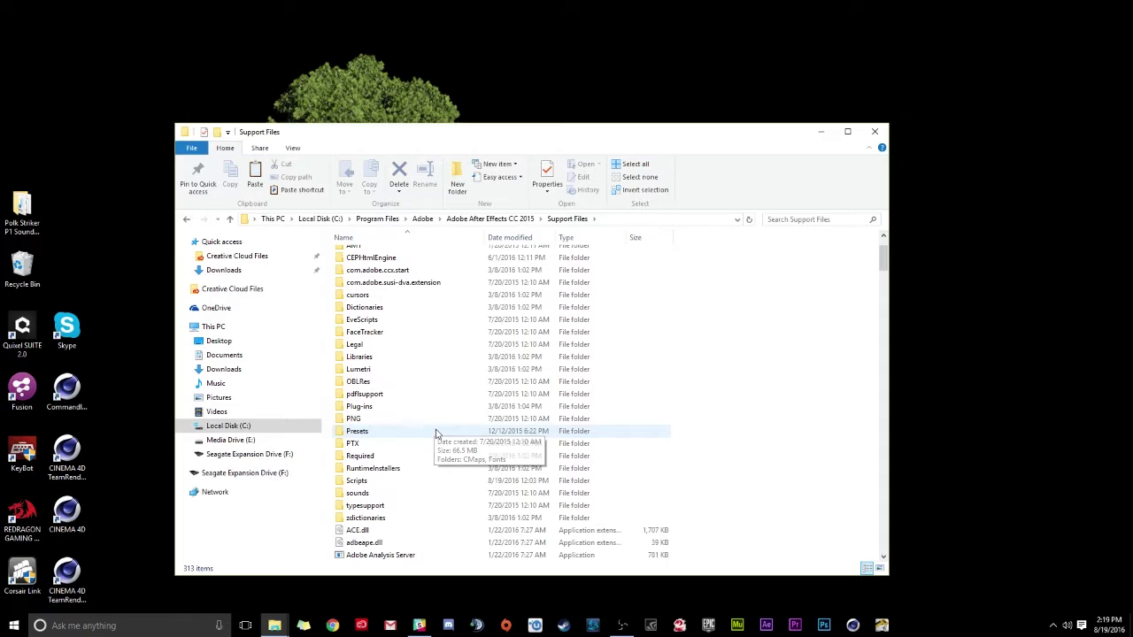
{"action": "double_click", "coordinate": [373, 483]}
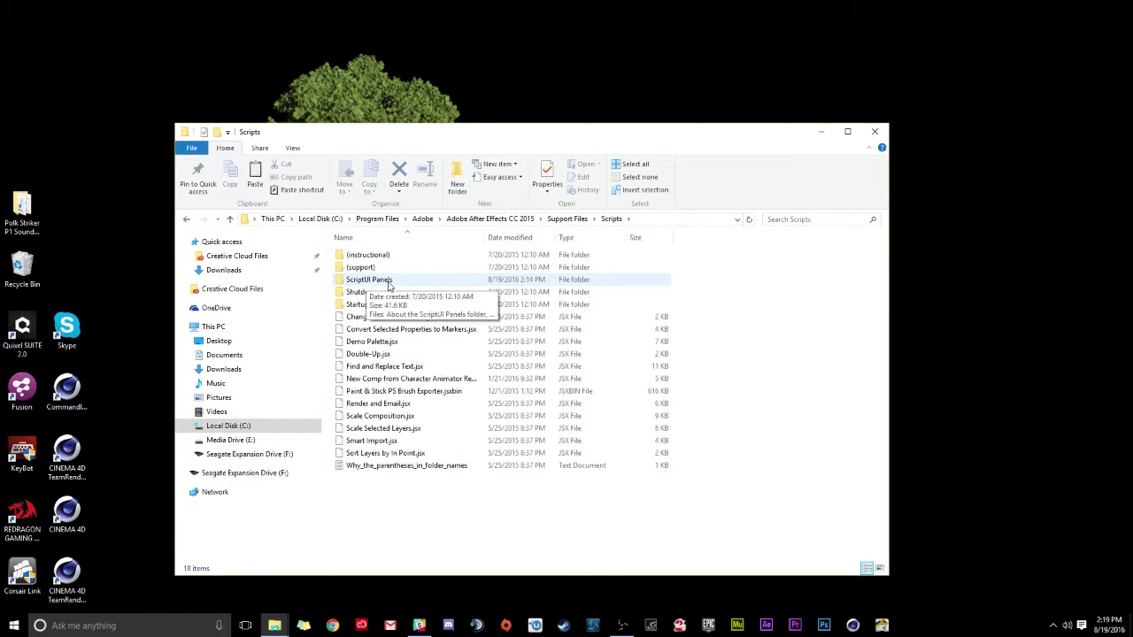
{"action": "double_click", "coordinate": [384, 281]}
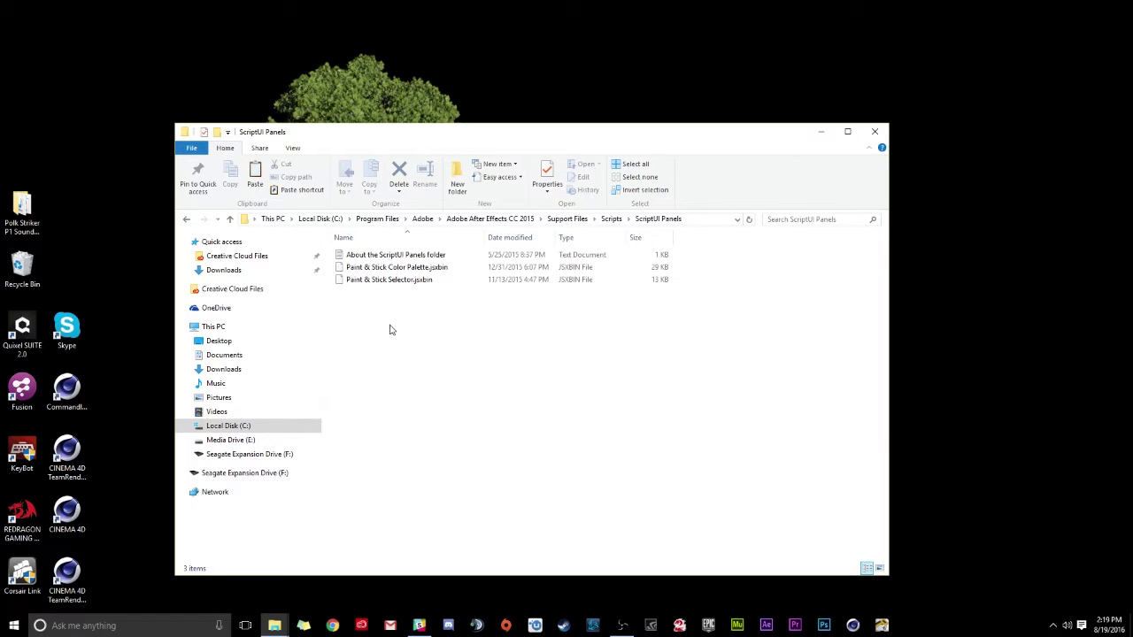
Paste Pixelate It.jsxbin into ScriptUI Panels, approving the administrator access prompt.
{"action": "right_click", "coordinate": [368, 322]}
{"action": "left_click", "coordinate": [394, 398]}
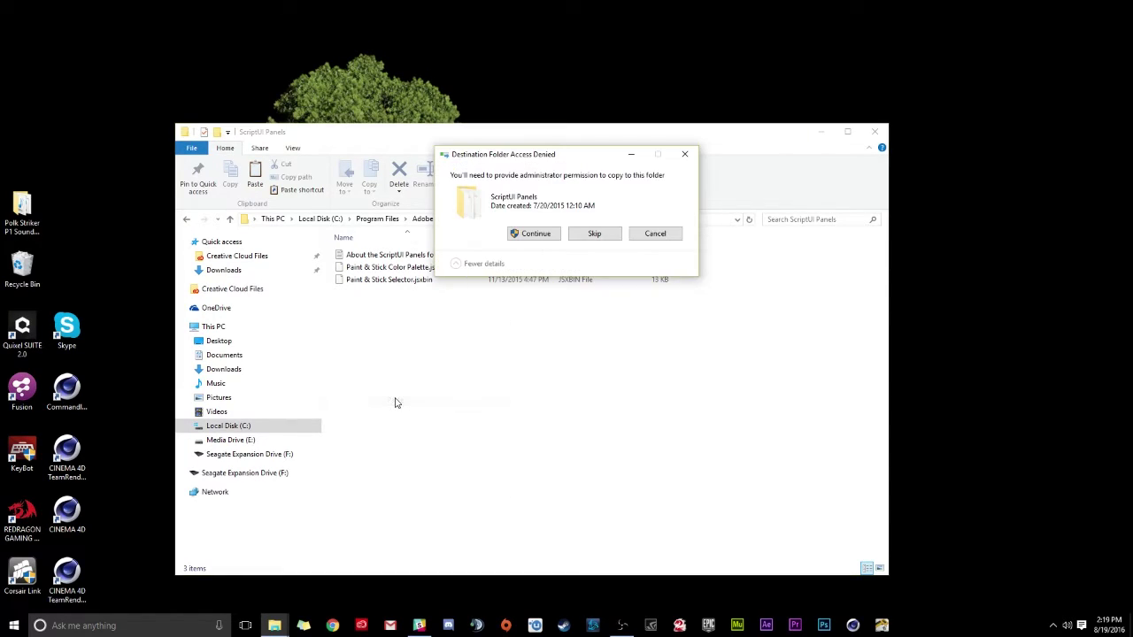
{"action": "left_click", "coordinate": [526, 237]}
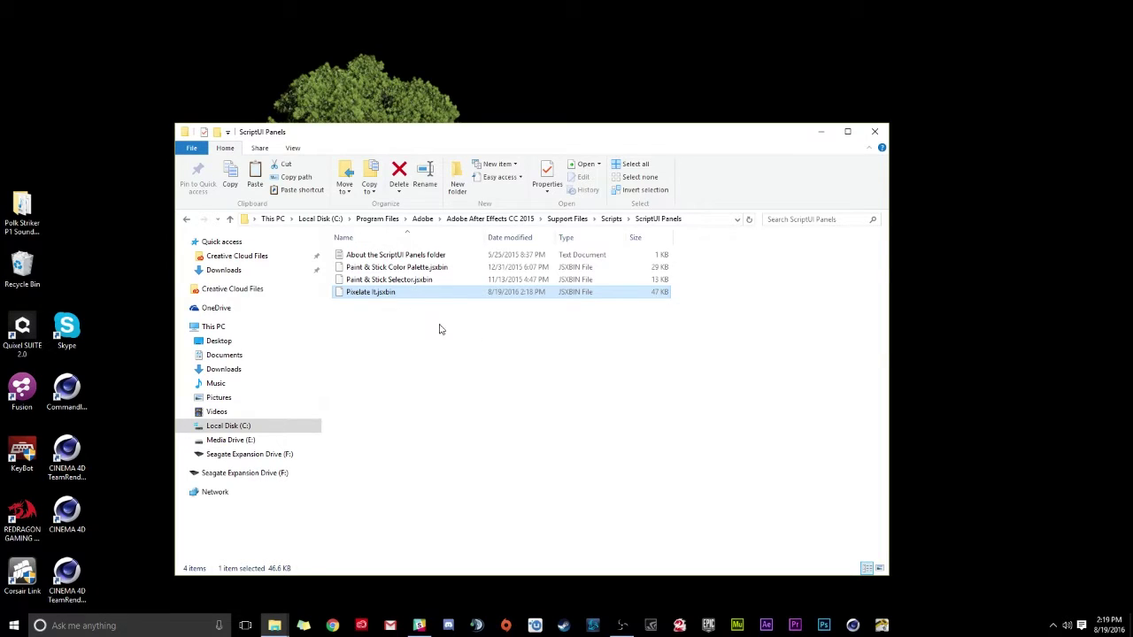
Close Explorer, cancel the Extract Compressed Folders dialog, and launch After Effects CC 2015.
{"action": "left_click", "coordinate": [873, 132]}
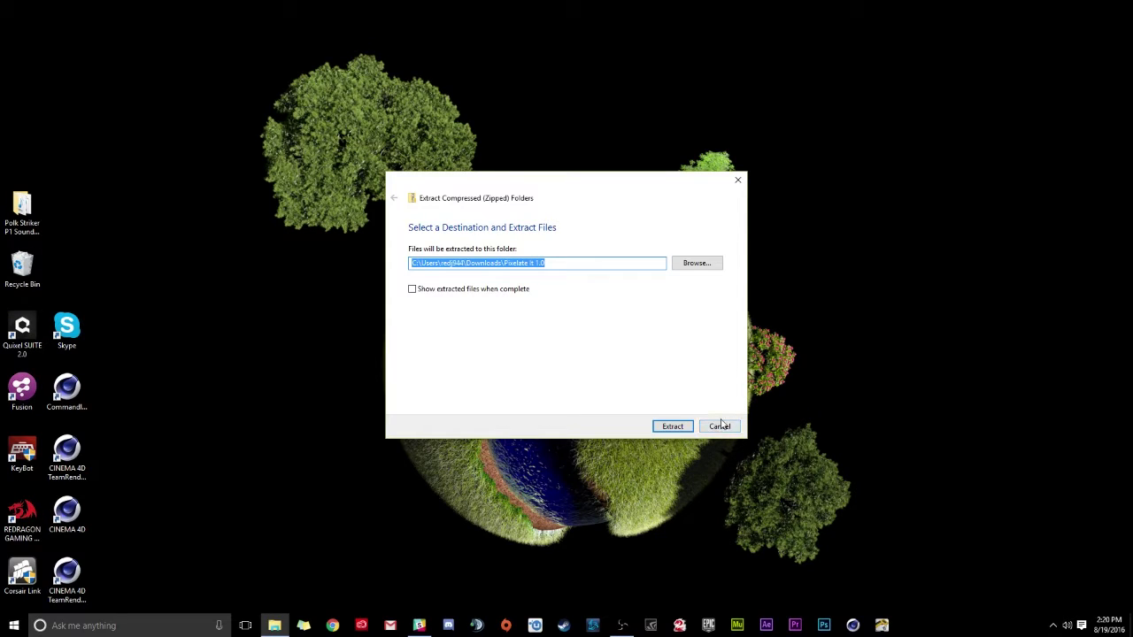
{"action": "left_click", "coordinate": [718, 428]}
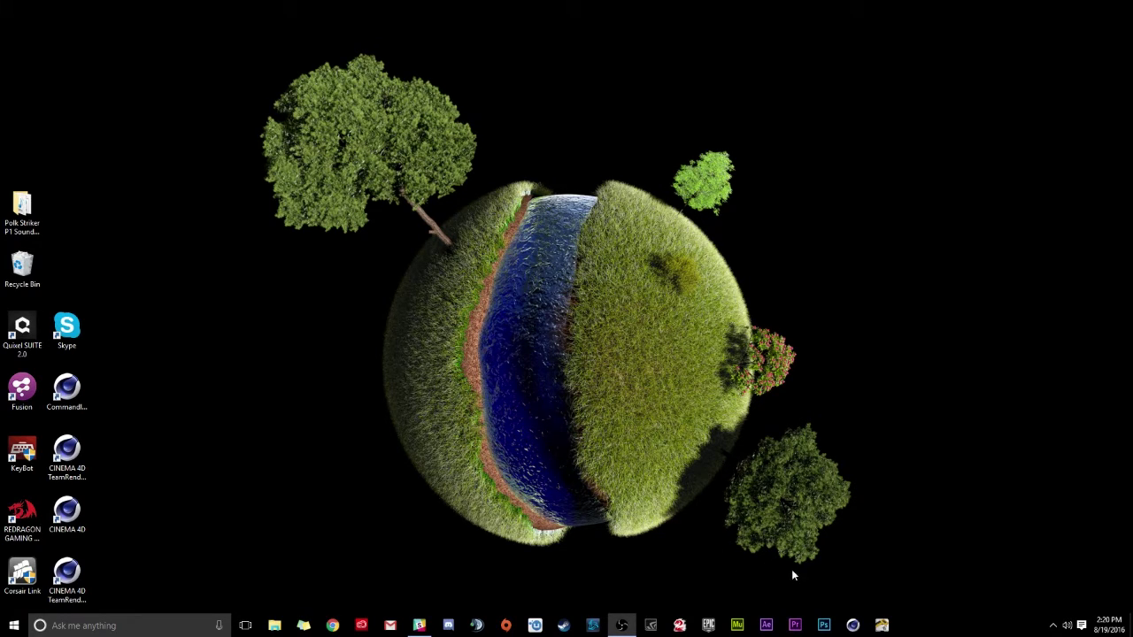
{"action": "left_click", "coordinate": [766, 625]}
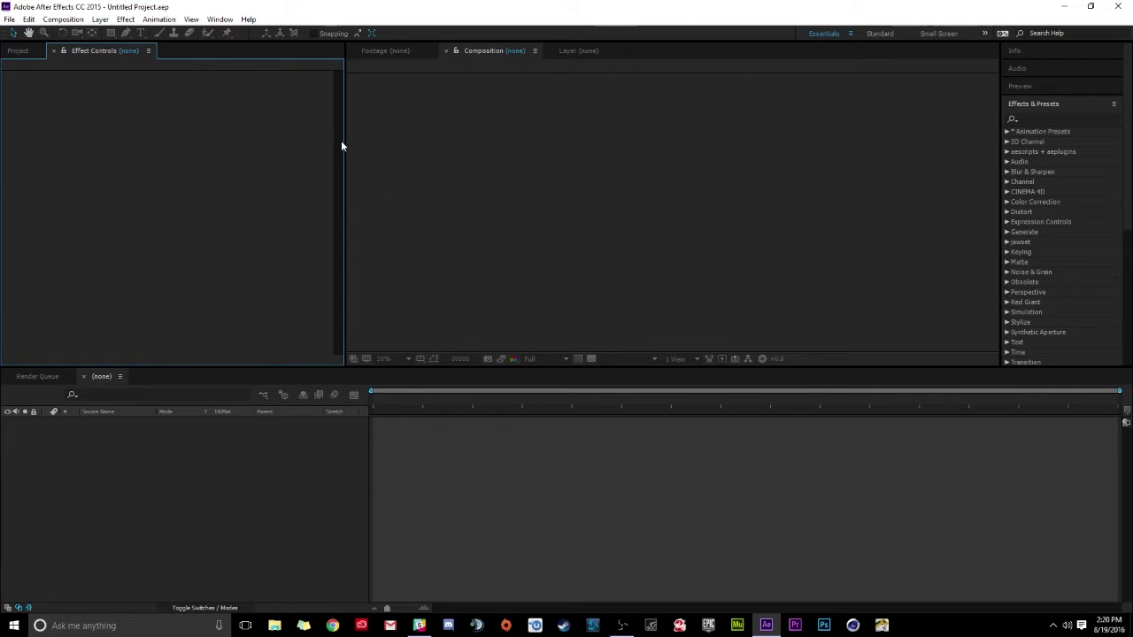
{"action": "left_click", "coordinate": [220, 19]}
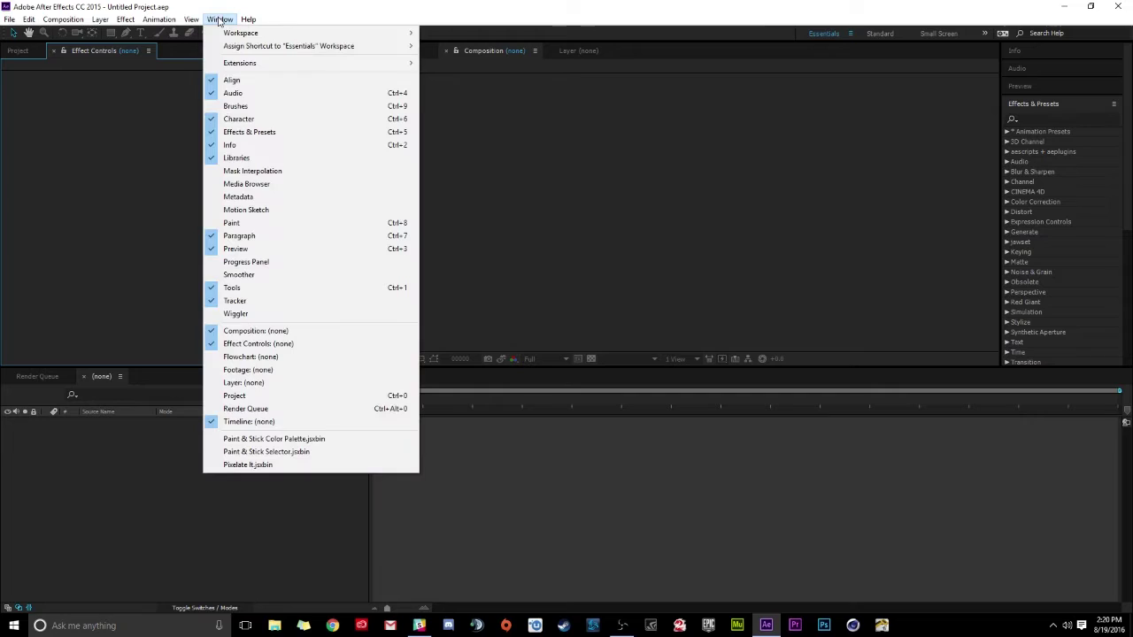
{"action": "left_click", "coordinate": [245, 465]}
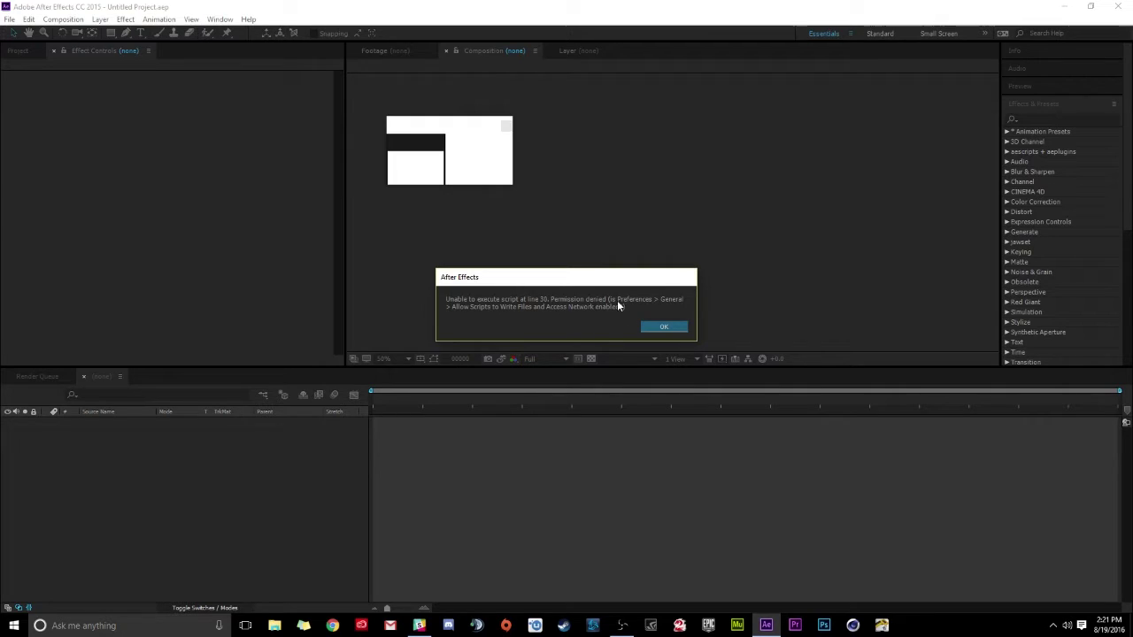
{"action": "left_click", "coordinate": [663, 328]}
{"action": "left_click", "coordinate": [663, 327]}
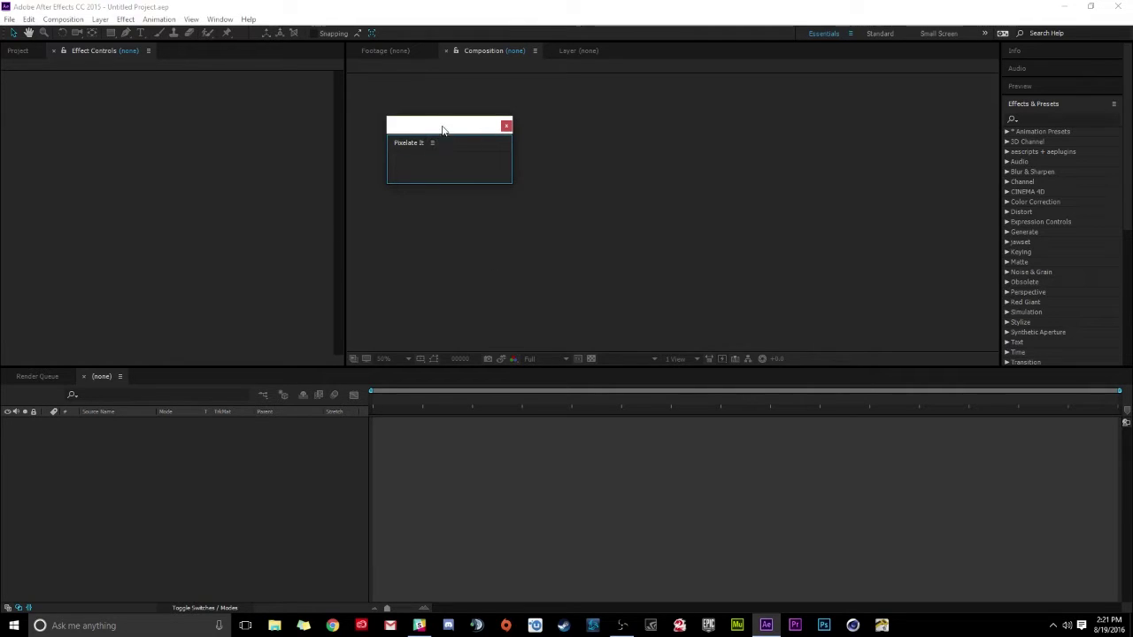
{"action": "left_click_drag", "start_coordinate": [442, 130], "coordinate": [301, 217]}
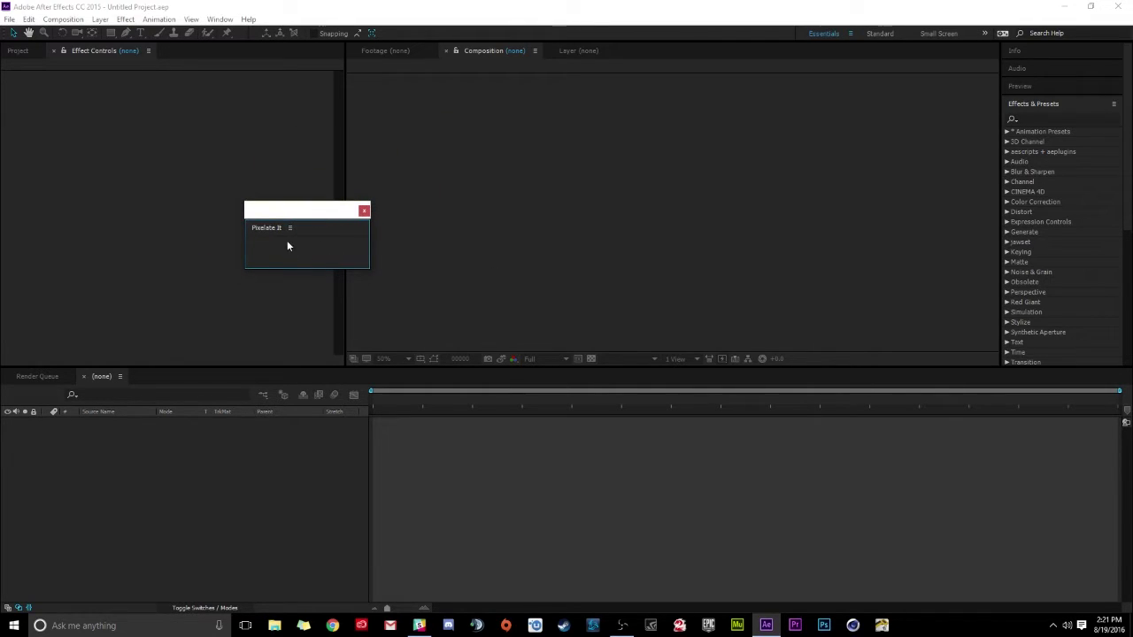
{"action": "left_click", "coordinate": [363, 211]}
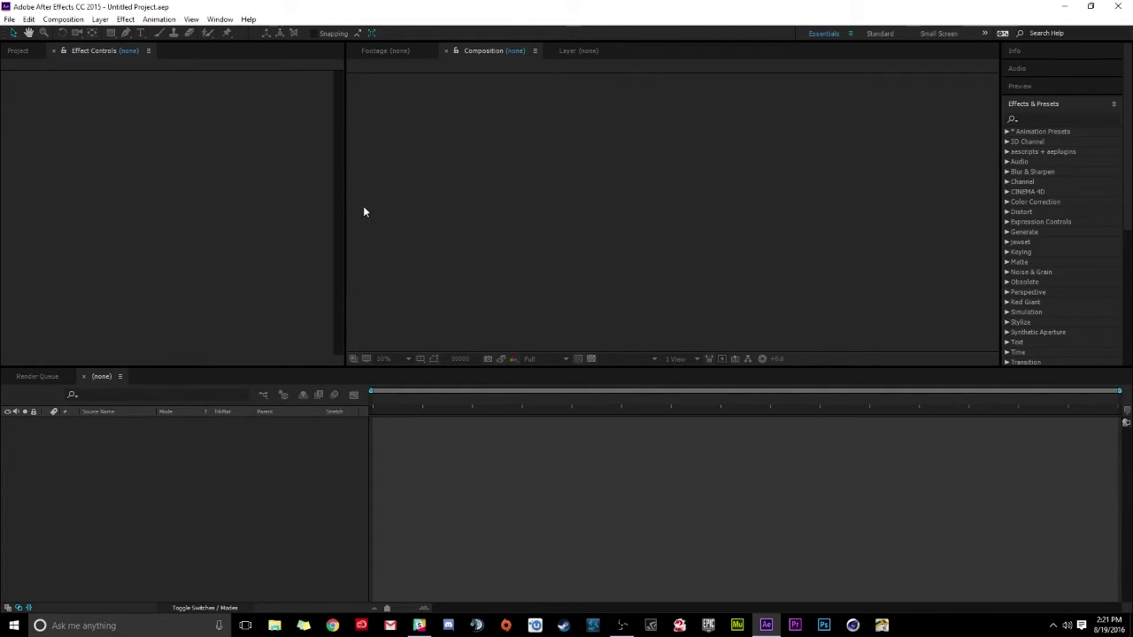
Check 'Allow Scripts to Write Files and Access Network' in Edit > Preferences > General.
{"action": "left_click", "coordinate": [9, 18]}
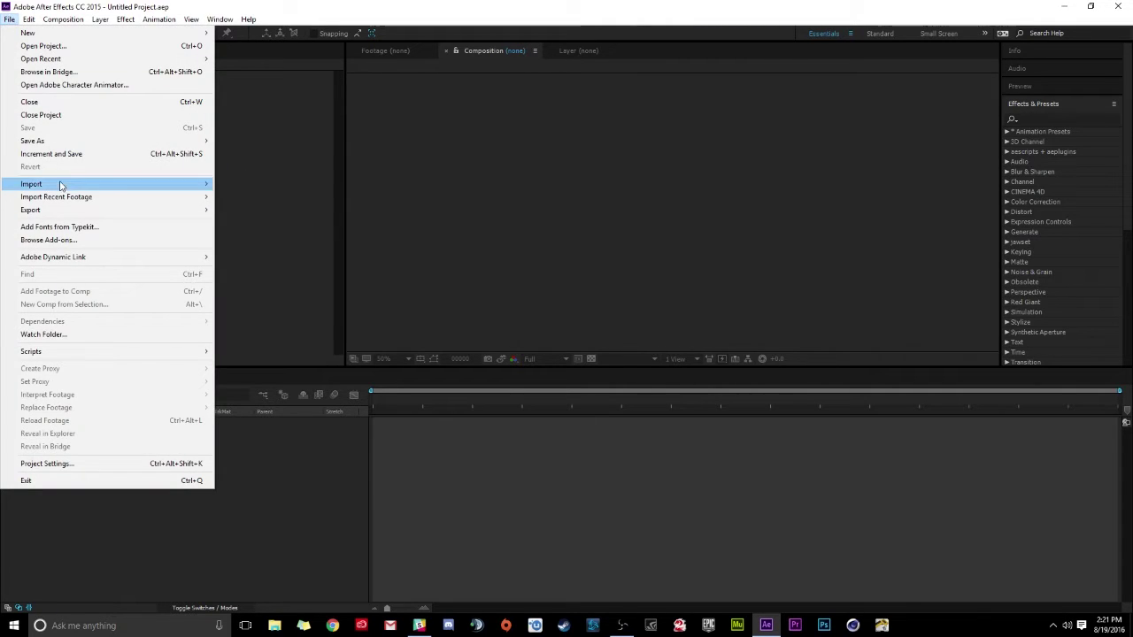
{"action": "mouse_move", "coordinate": [30, 19]}
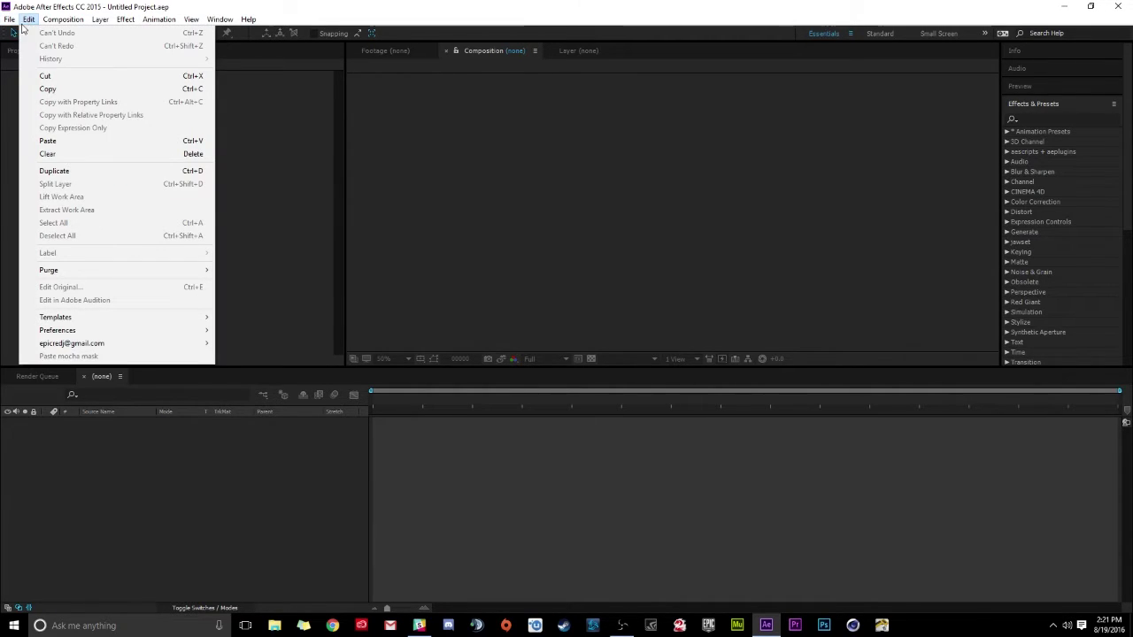
{"action": "left_click", "coordinate": [29, 19]}
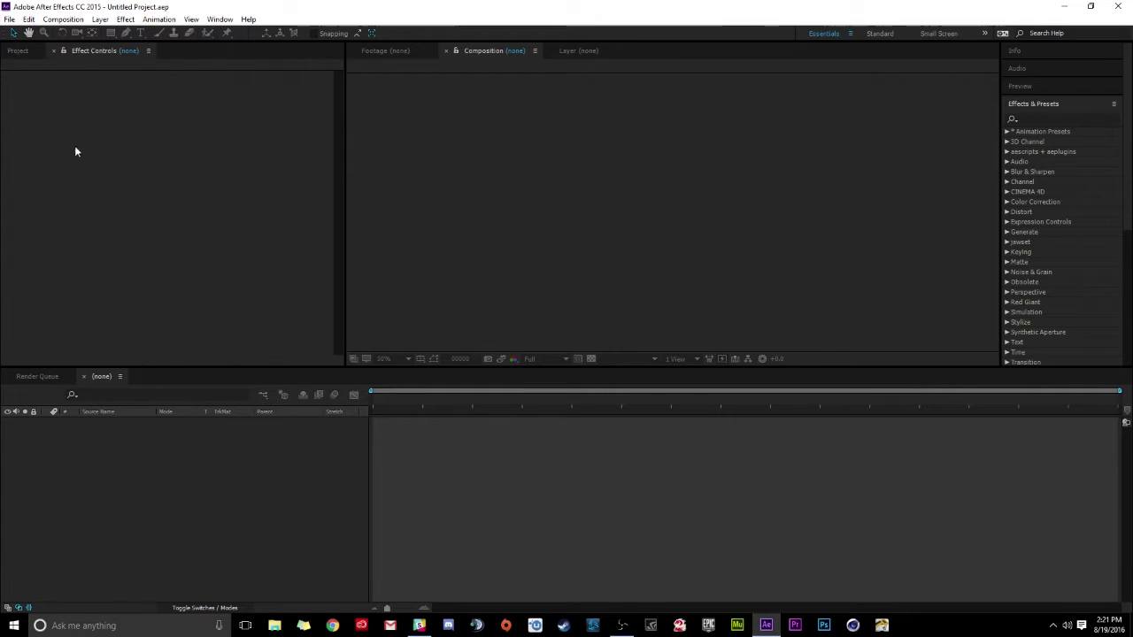
{"action": "left_click", "coordinate": [29, 20]}
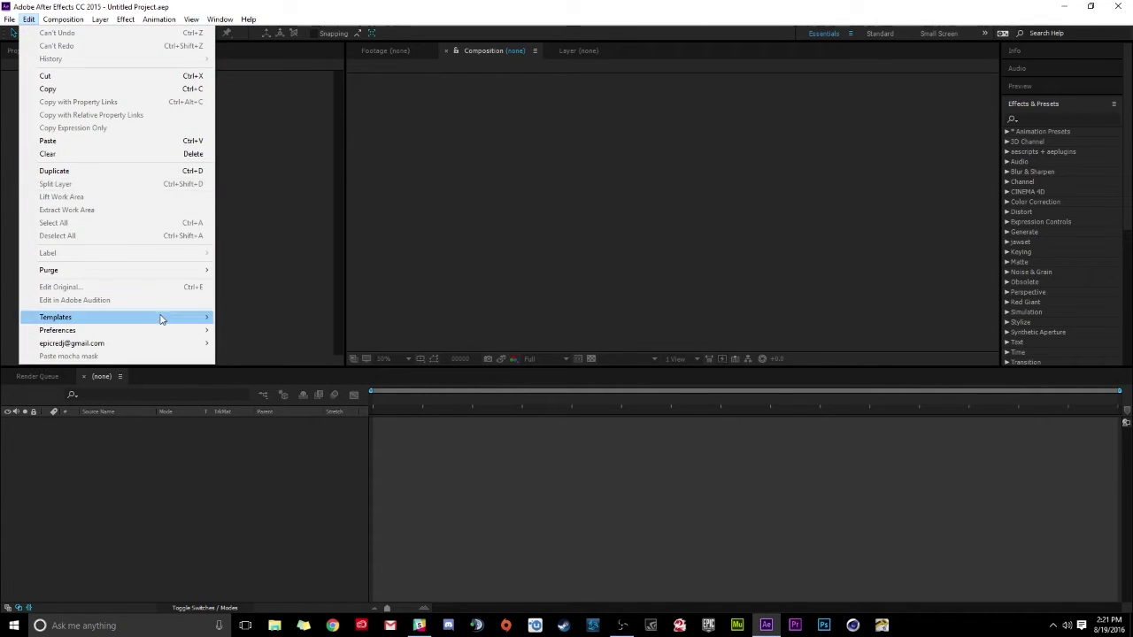
{"action": "mouse_move", "coordinate": [186, 330]}
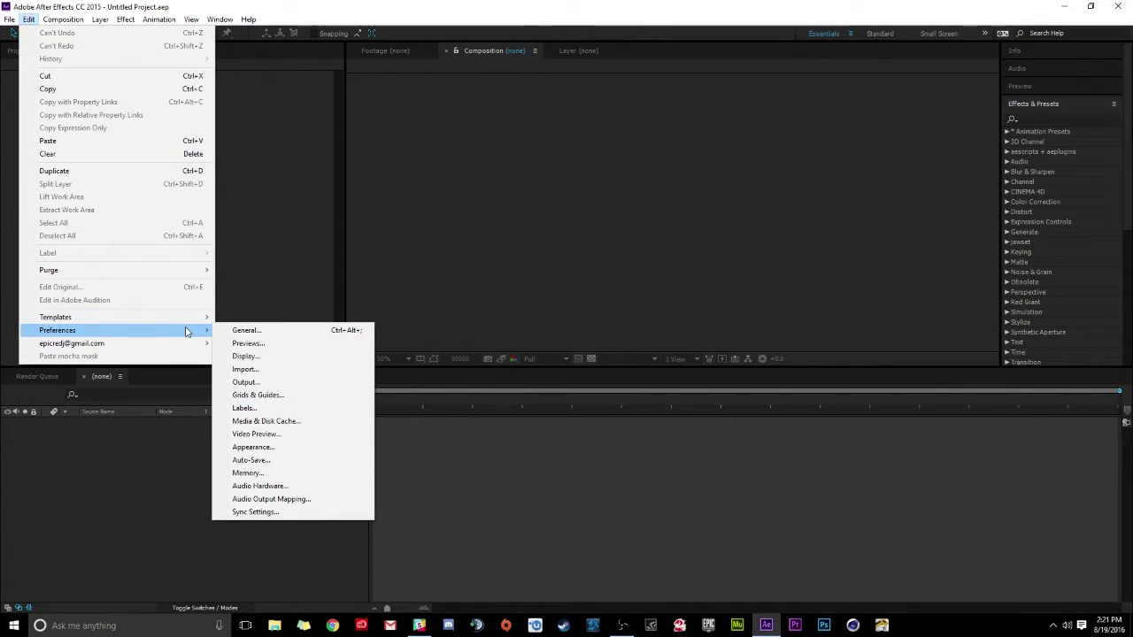
{"action": "left_click", "coordinate": [258, 331]}
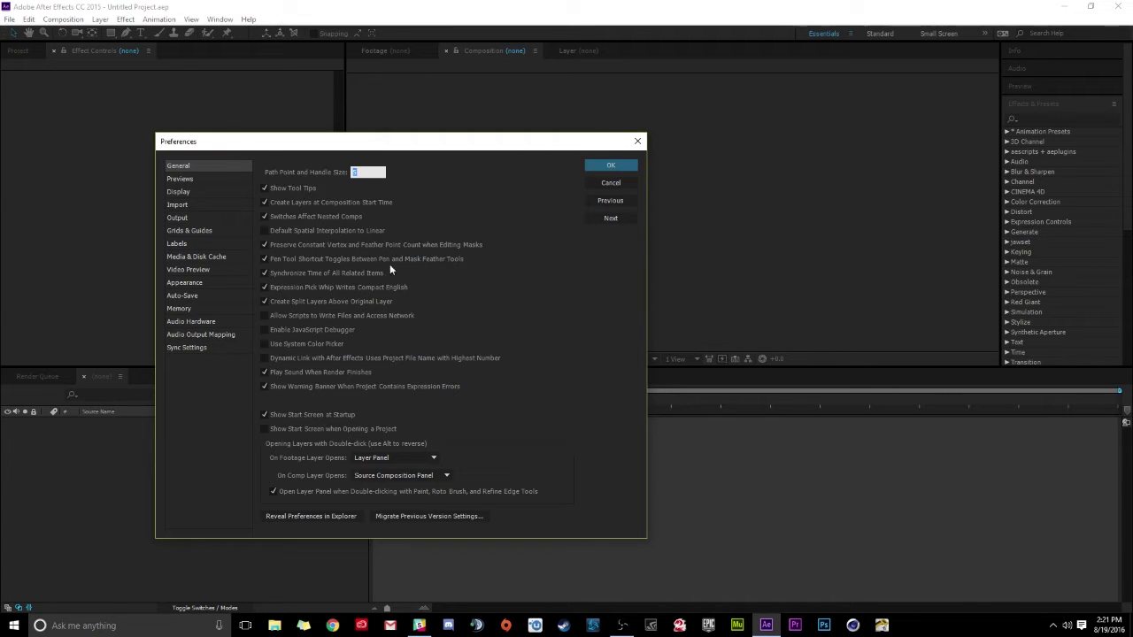
{"action": "left_click_drag", "start_coordinate": [429, 143], "coordinate": [468, 124]}
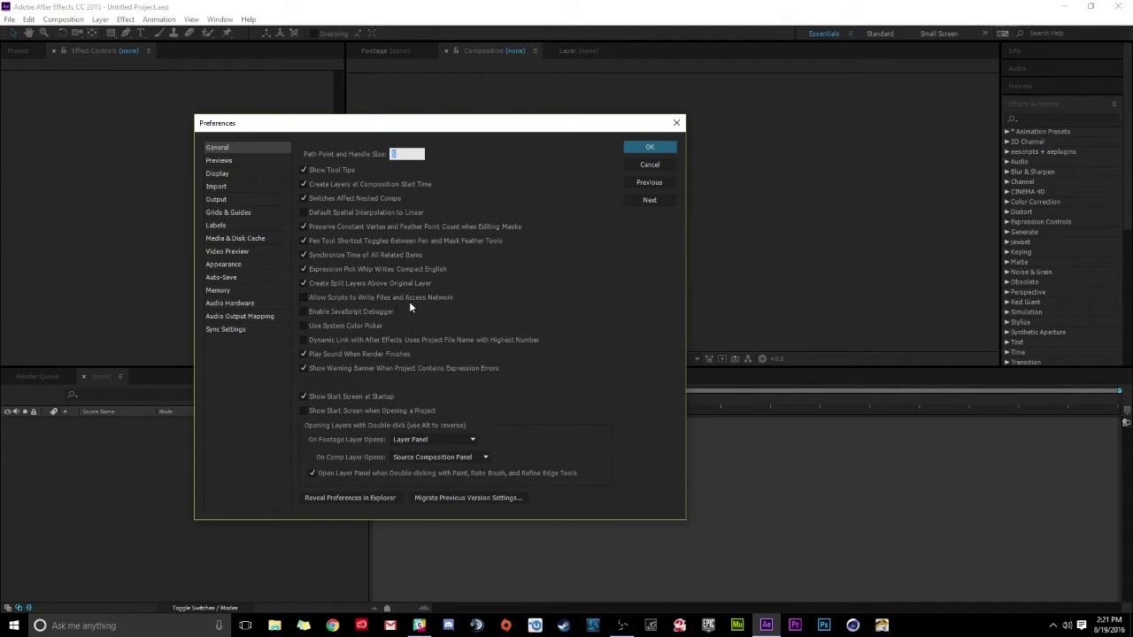
{"action": "left_click", "coordinate": [304, 298]}
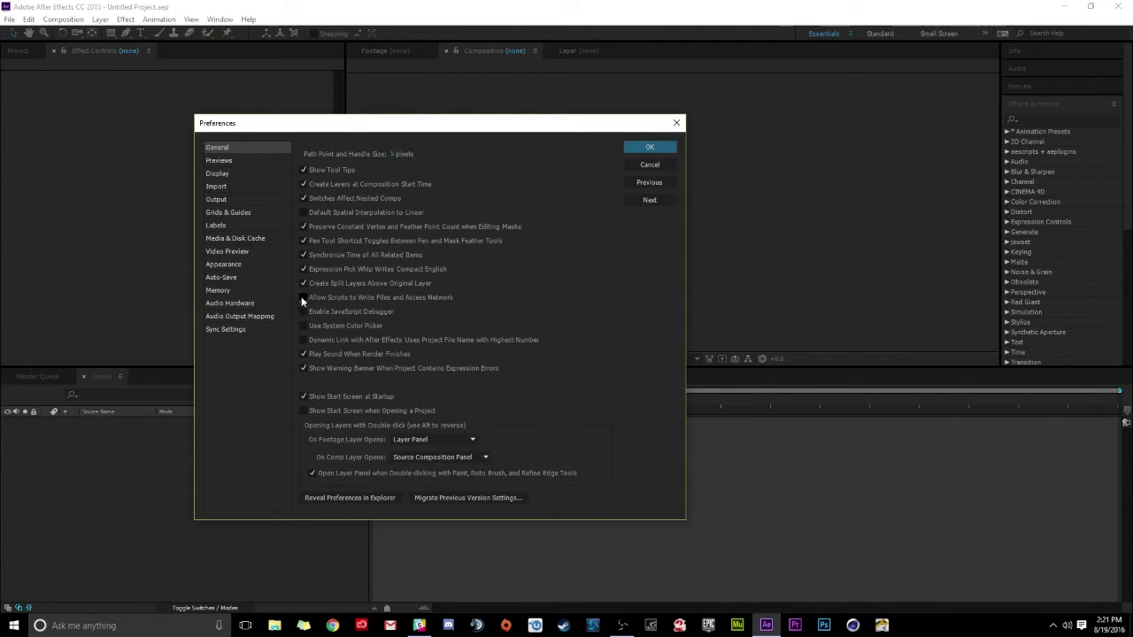
{"action": "left_click", "coordinate": [640, 149]}
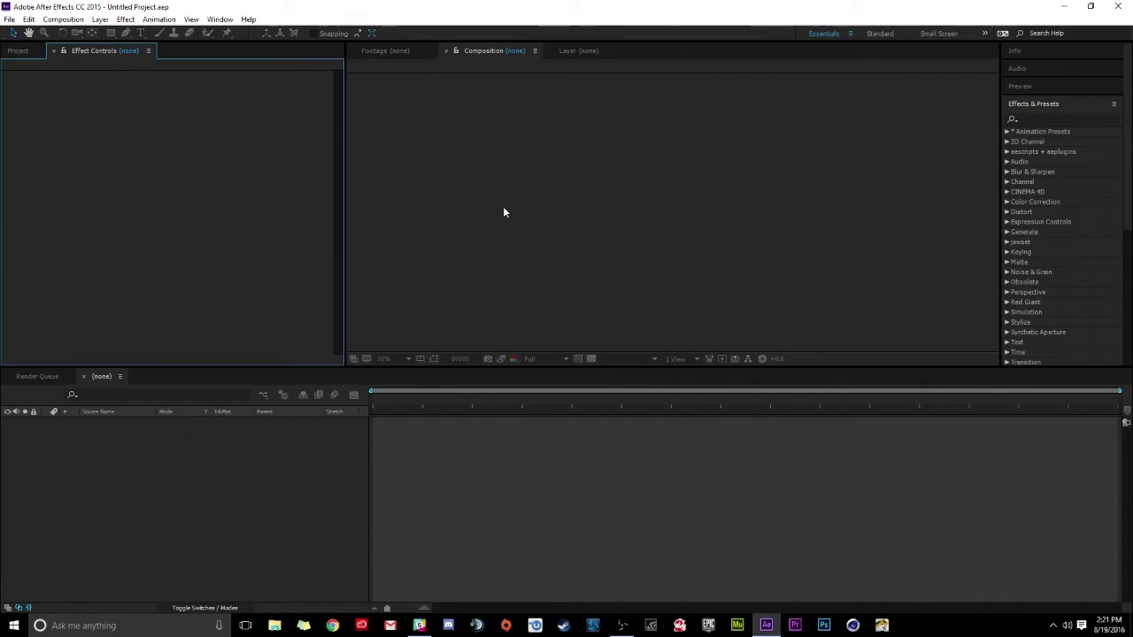
Open the Pixelate It.jsxbin panel from the Window menu.
{"action": "left_click", "coordinate": [219, 18]}
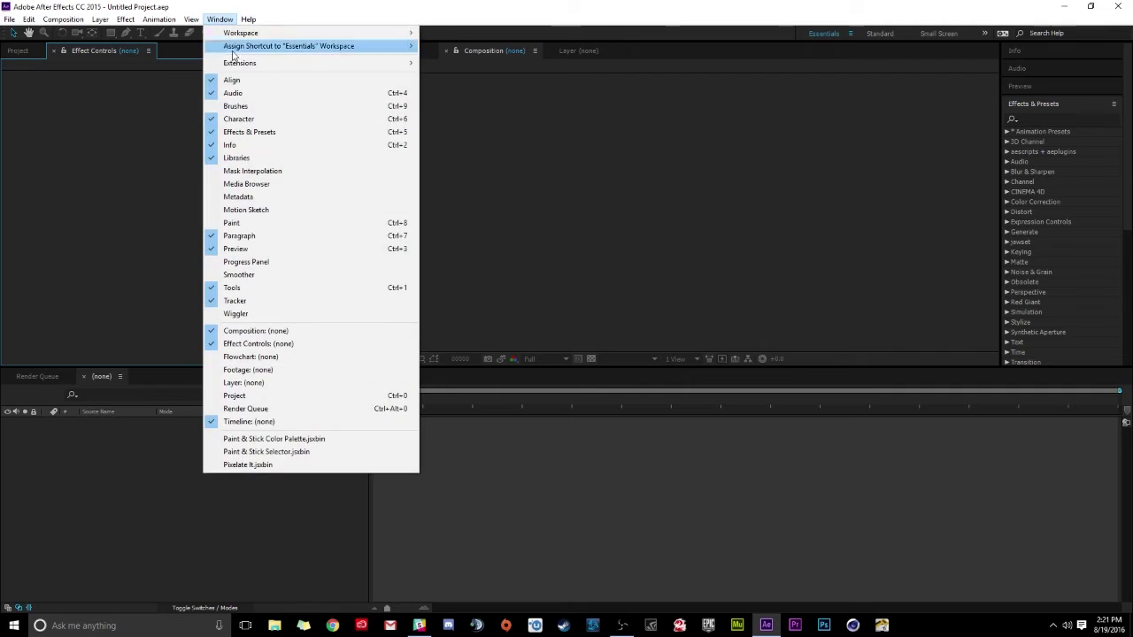
{"action": "left_click", "coordinate": [261, 464]}
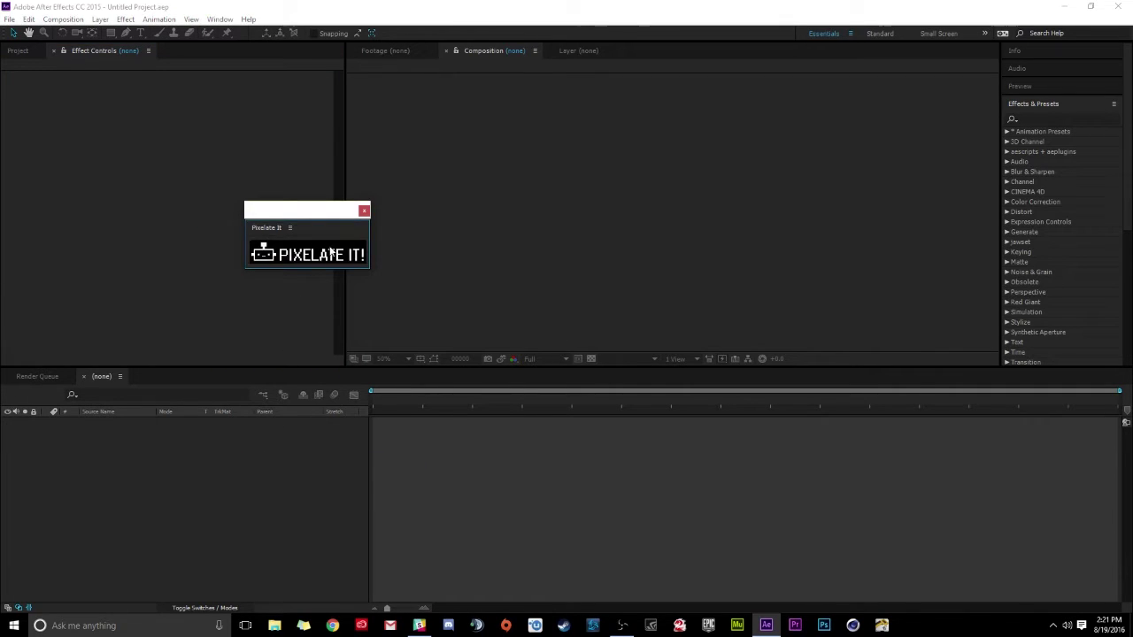
{"action": "left_click_drag", "start_coordinate": [306, 209], "coordinate": [262, 113]}
Import Daily-99_FINISHED.mp4 and make a new composition from it.
{"action": "left_click", "coordinate": [23, 54]}
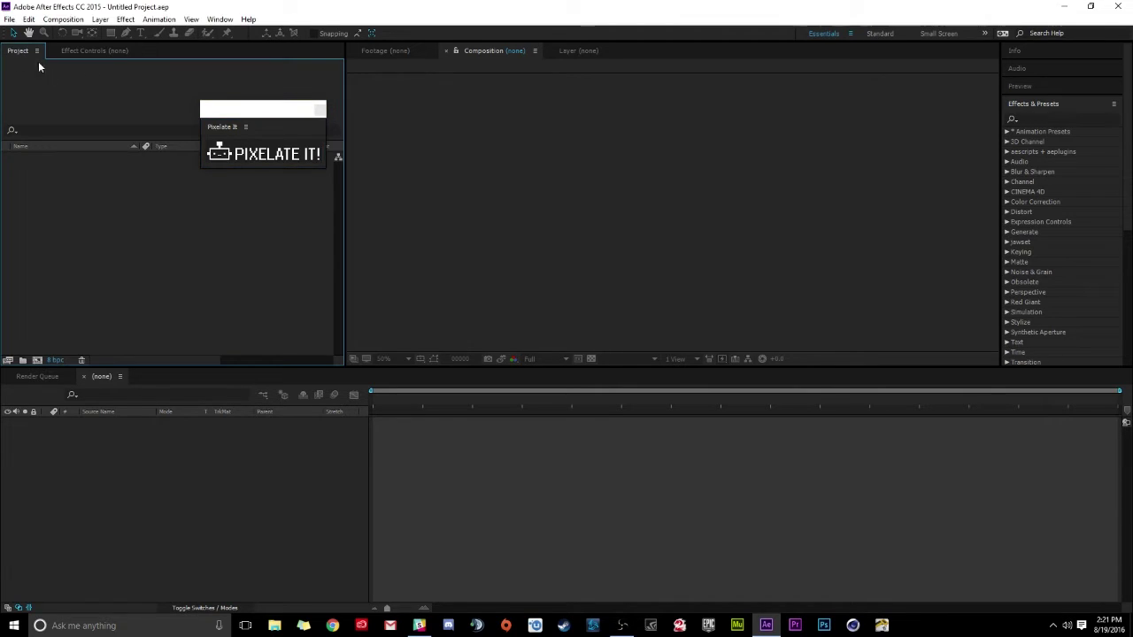
{"action": "double_click", "coordinate": [211, 284]}
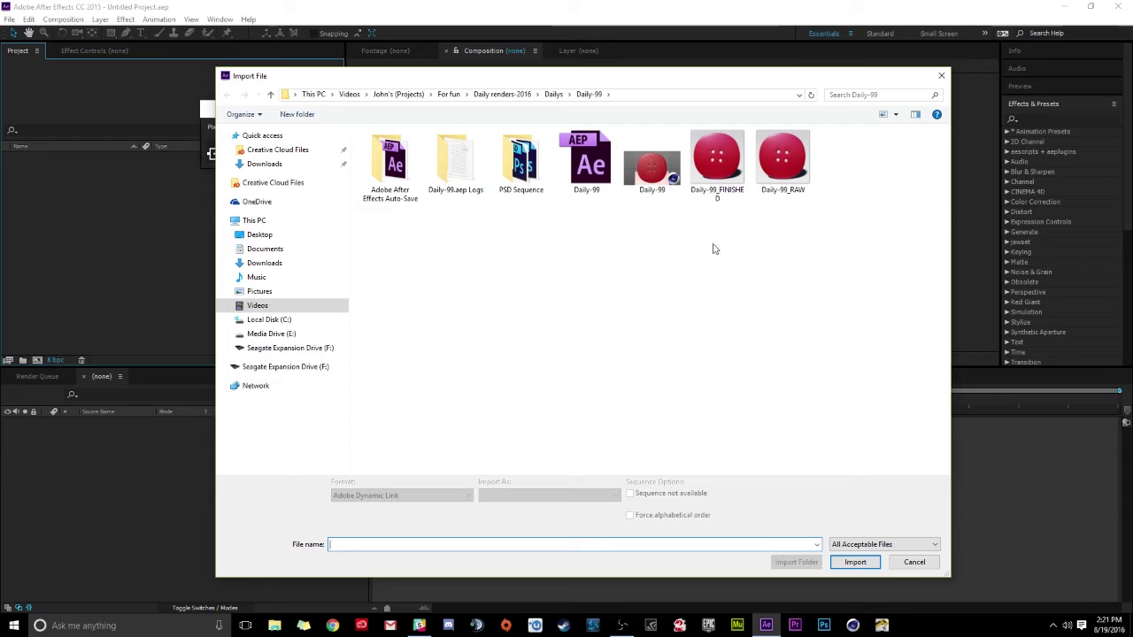
{"action": "left_click", "coordinate": [717, 158]}
{"action": "double_click", "coordinate": [717, 157]}
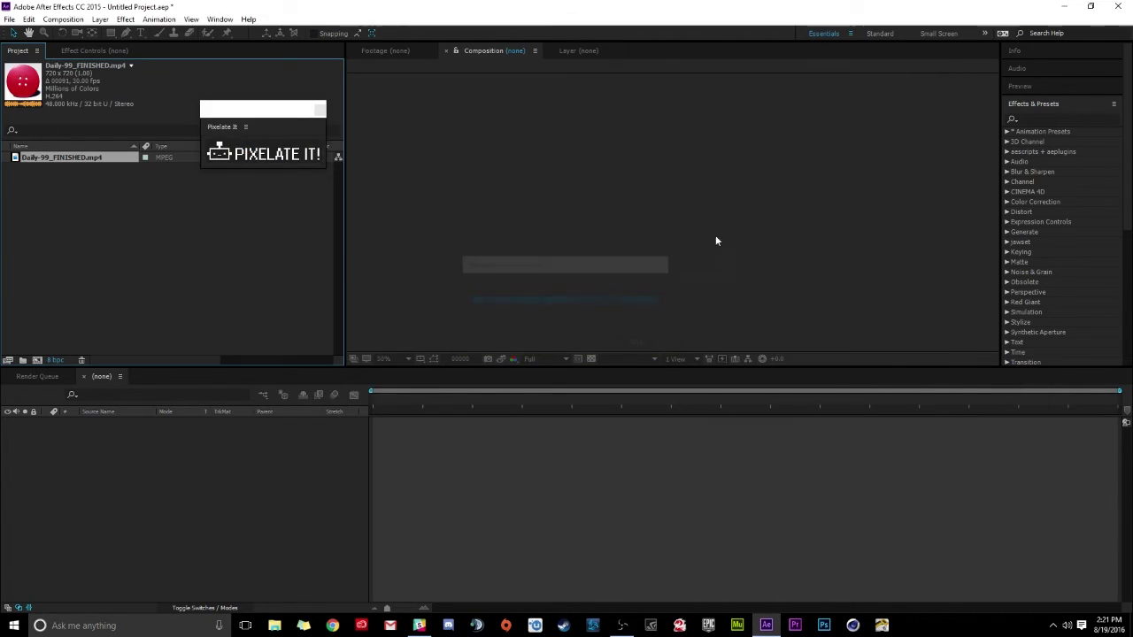
{"action": "left_click_drag", "start_coordinate": [60, 354], "coordinate": [39, 358]}
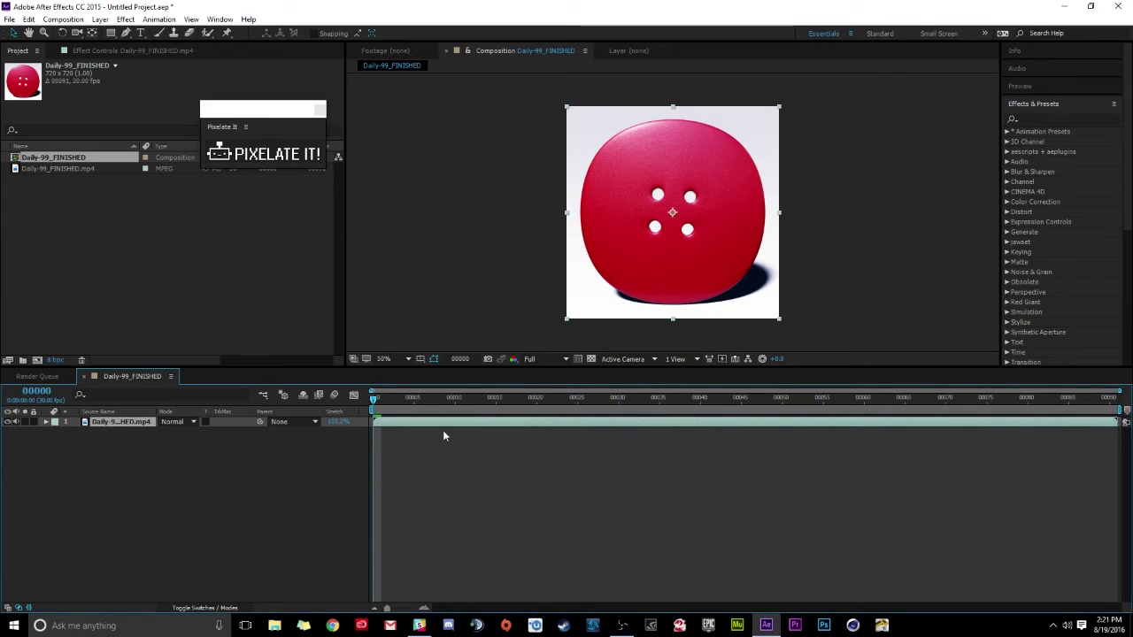
Preview the spinning button, apply PIXELATE IT! at frame 9, then scrub to about frame 49.
{"action": "key", "text": "space"}
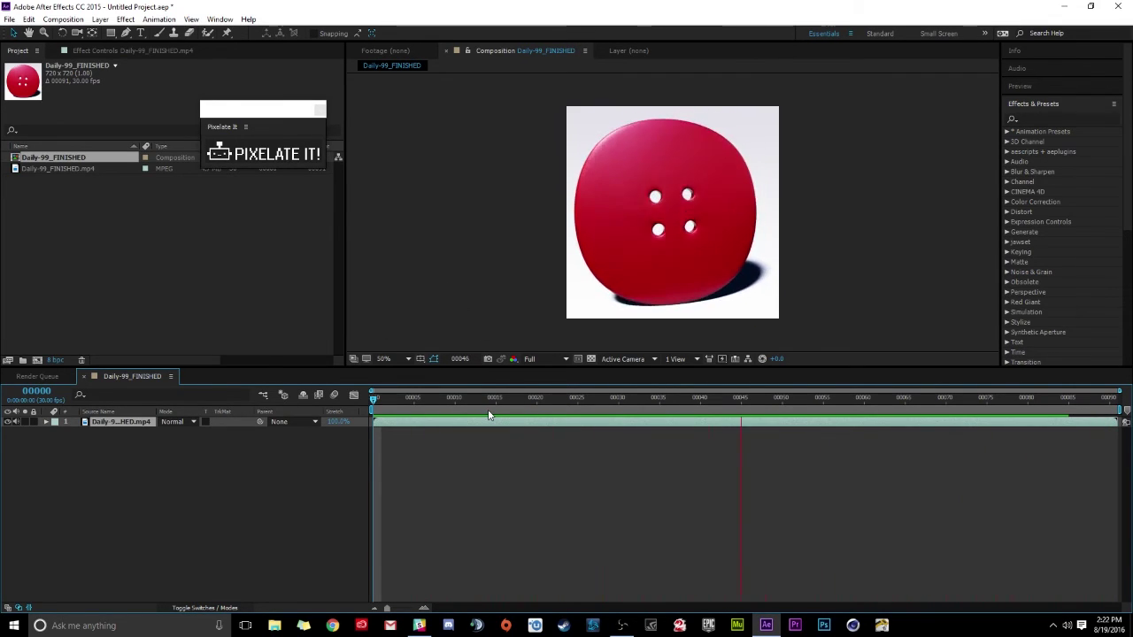
{"action": "key", "text": "space"}
{"action": "left_click", "coordinate": [448, 399]}
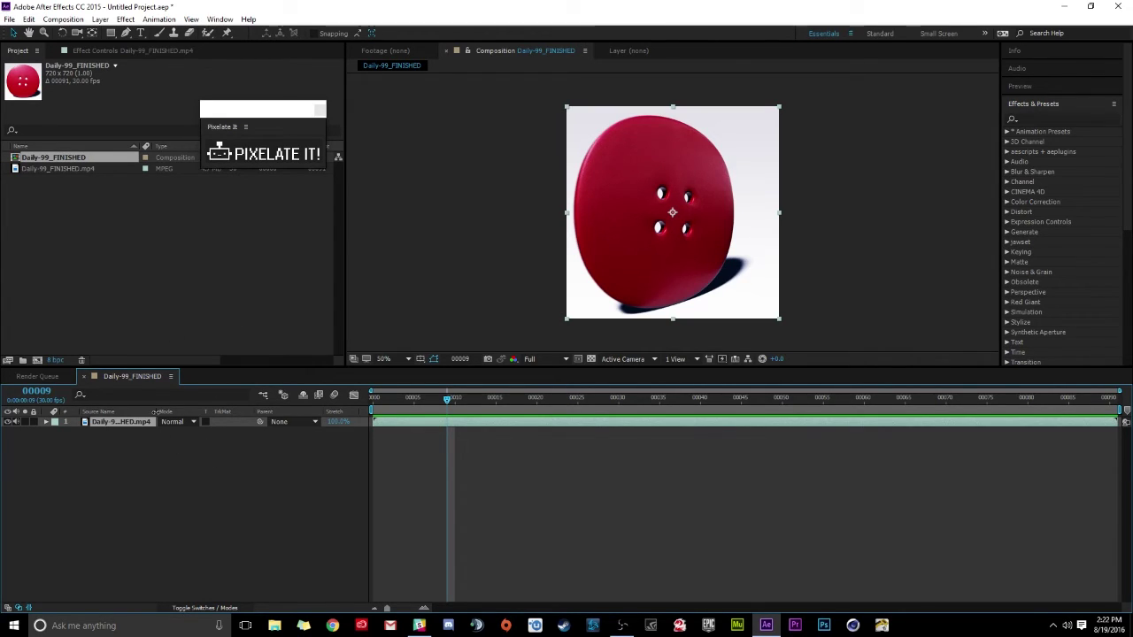
{"action": "left_click", "coordinate": [262, 157]}
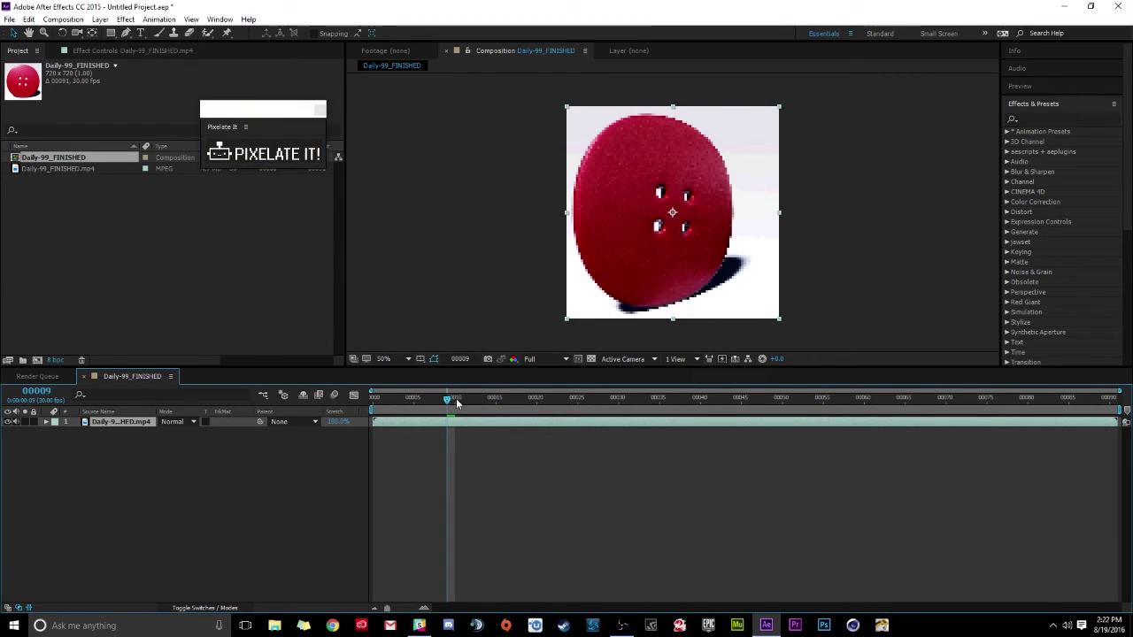
{"action": "left_click_drag", "start_coordinate": [456, 398], "coordinate": [759, 400]}
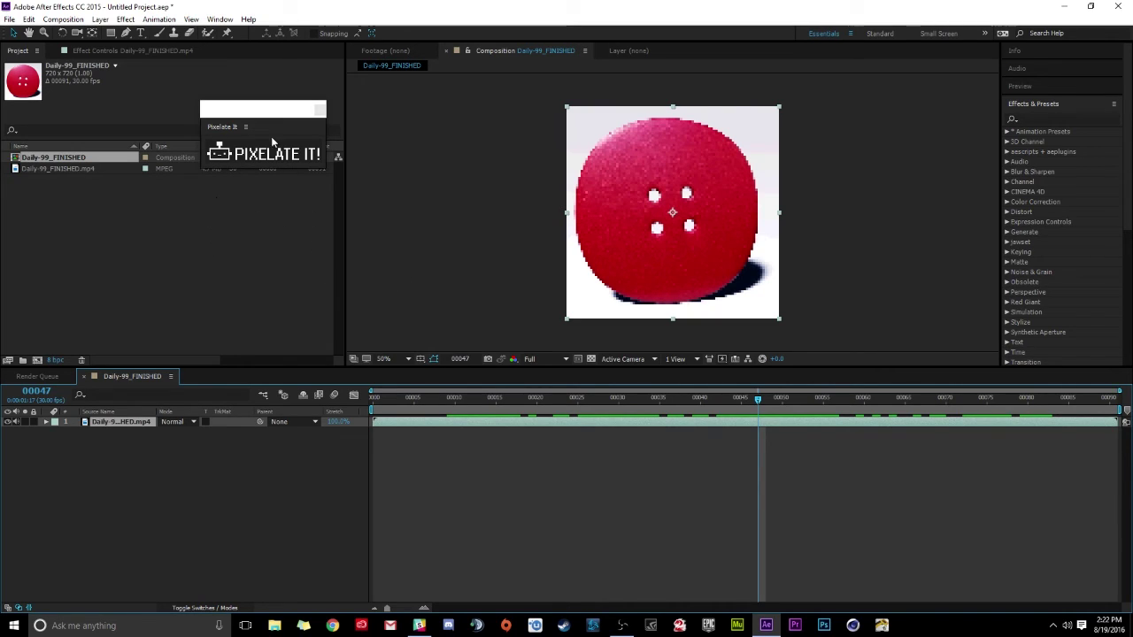
Increase the Pixelate It Pixel Size slider in Effect Controls for bigger pixel blocks.
{"action": "left_click", "coordinate": [107, 52]}
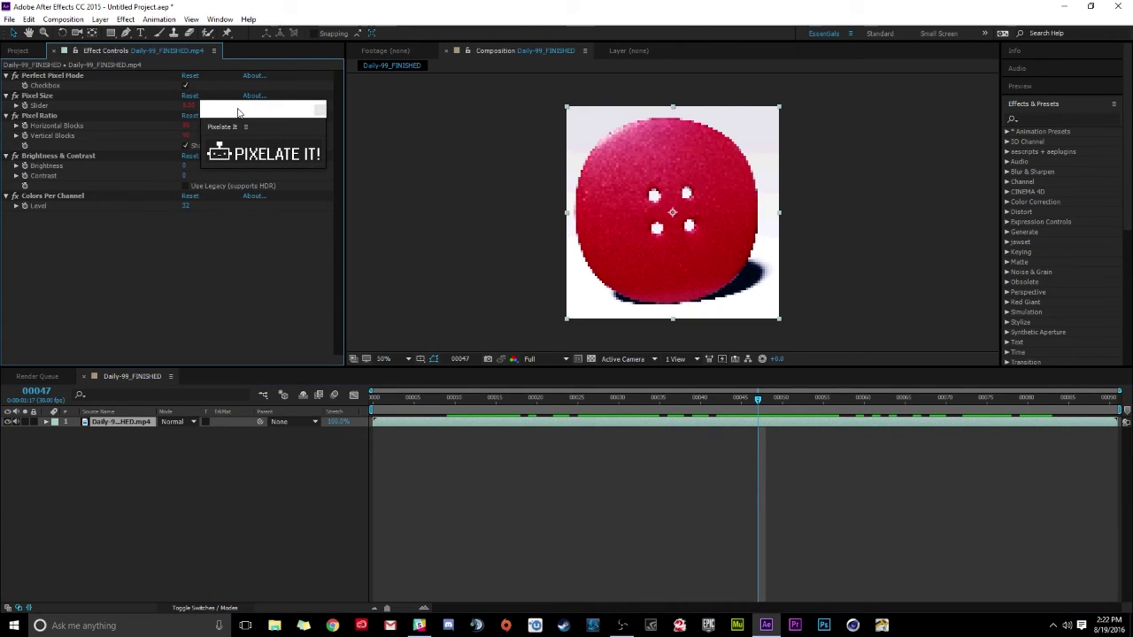
{"action": "left_click_drag", "start_coordinate": [237, 112], "coordinate": [418, 134]}
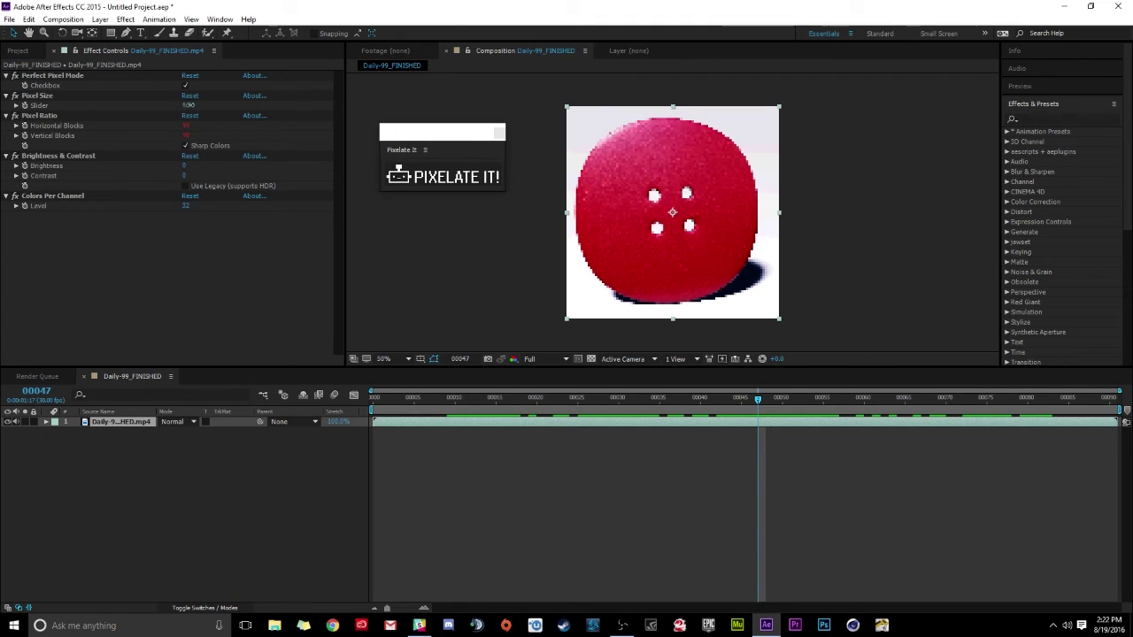
{"action": "mouse_move", "coordinate": [186, 105]}
{"action": "left_mouse_down"}
{"action": "mouse_move", "coordinate": [219, 107]}
{"action": "mouse_move", "coordinate": [177, 105]}
{"action": "mouse_move", "coordinate": [216, 112]}
{"action": "mouse_move", "coordinate": [189, 106]}
{"action": "left_mouse_up"}
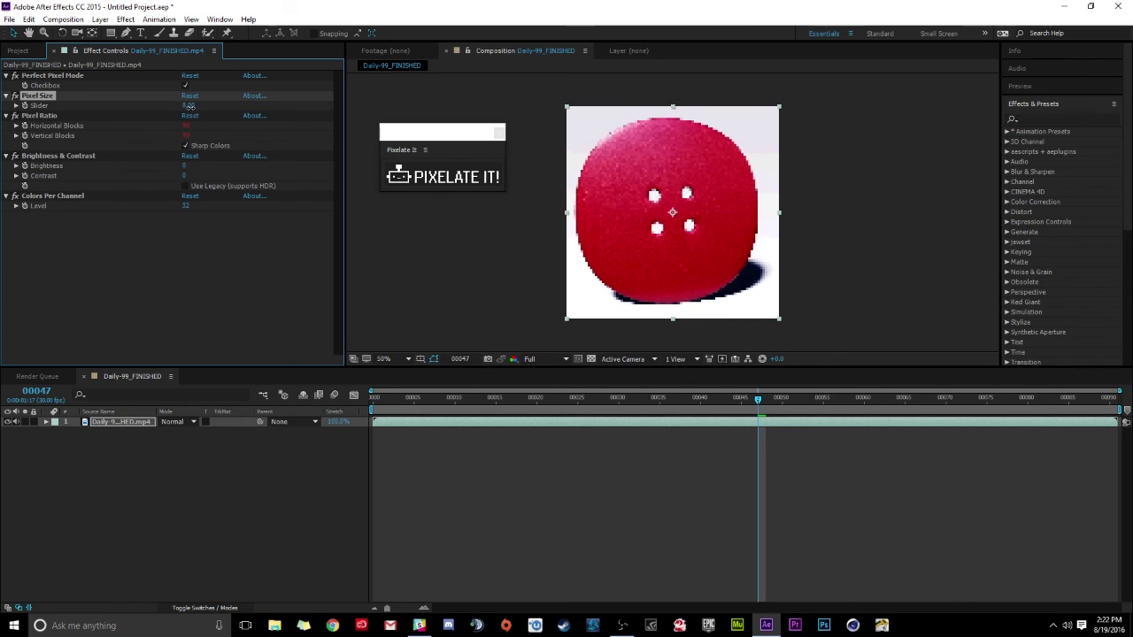